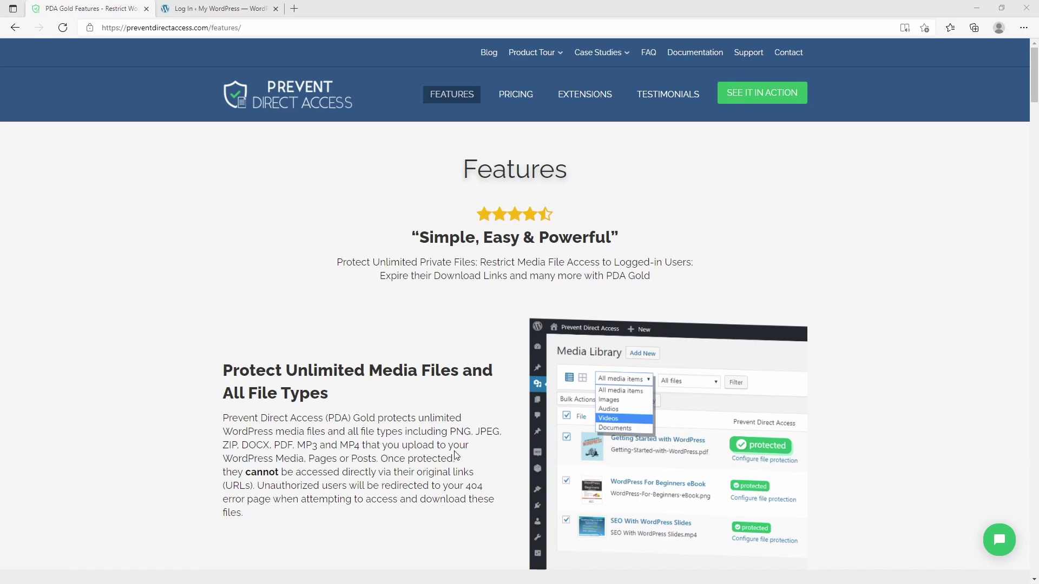
Step: Scroll the PDA Gold Features page describing protection of unlimited media files of all types
scroll(455, 456, "down", 4)
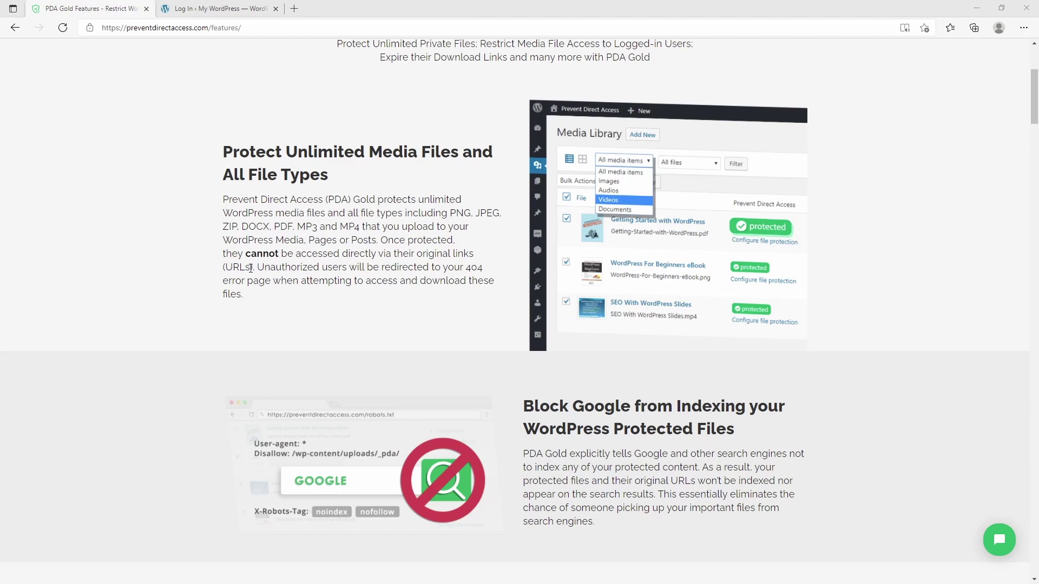
Step: Scroll down through the first PDA Gold feature sections
scroll(250, 268, "down", 2)
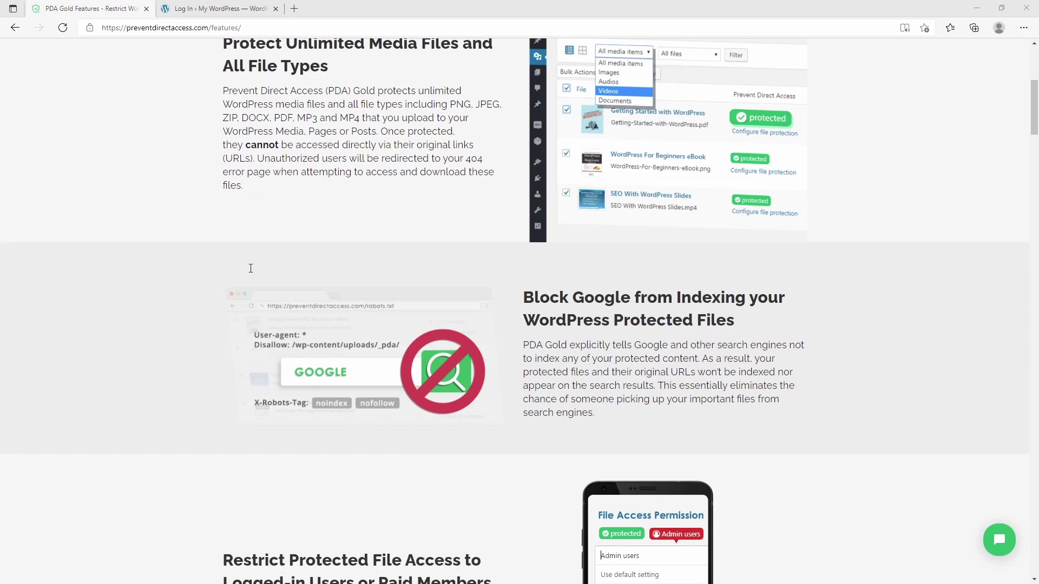
scroll(251, 268, "down", 6)
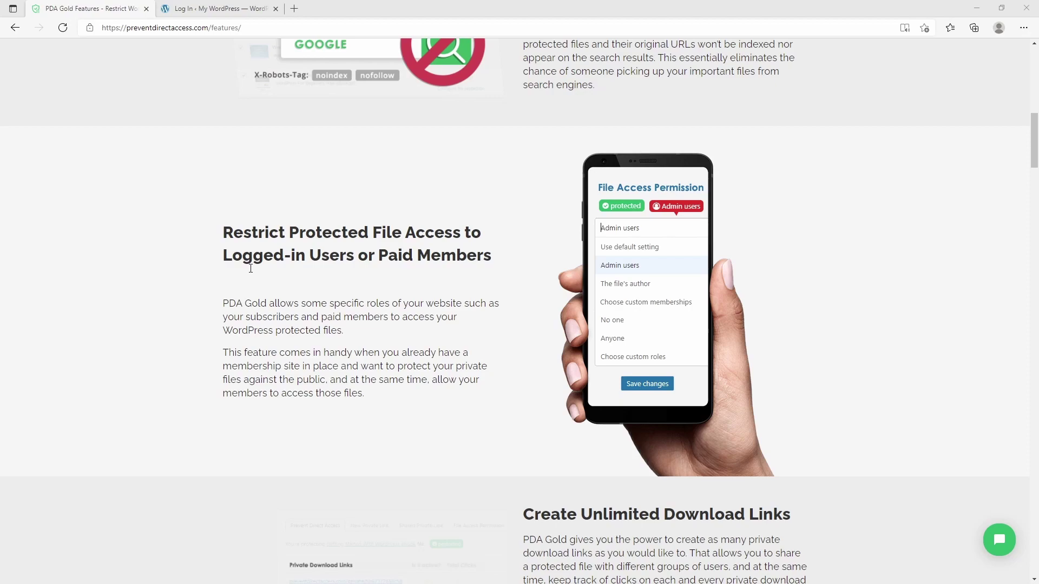
scroll(252, 278, "down", 8)
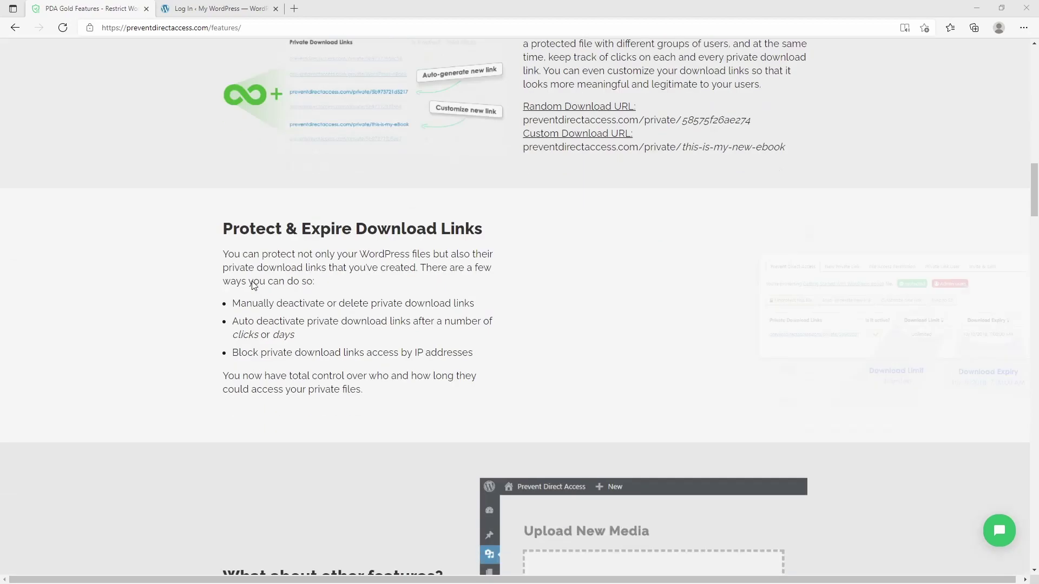
scroll(255, 285, "up", 2)
scroll(254, 286, "up", 1)
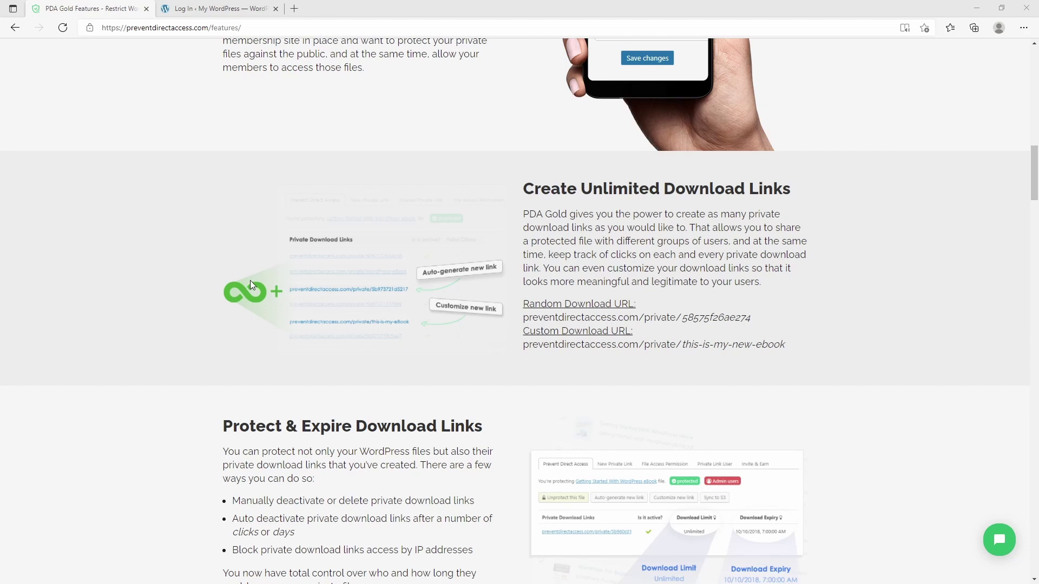
Step: Scroll on to 'What about other features?' and switch to the WordPress login page
scroll(250, 285, "down", 2)
scroll(252, 285, "down", 2)
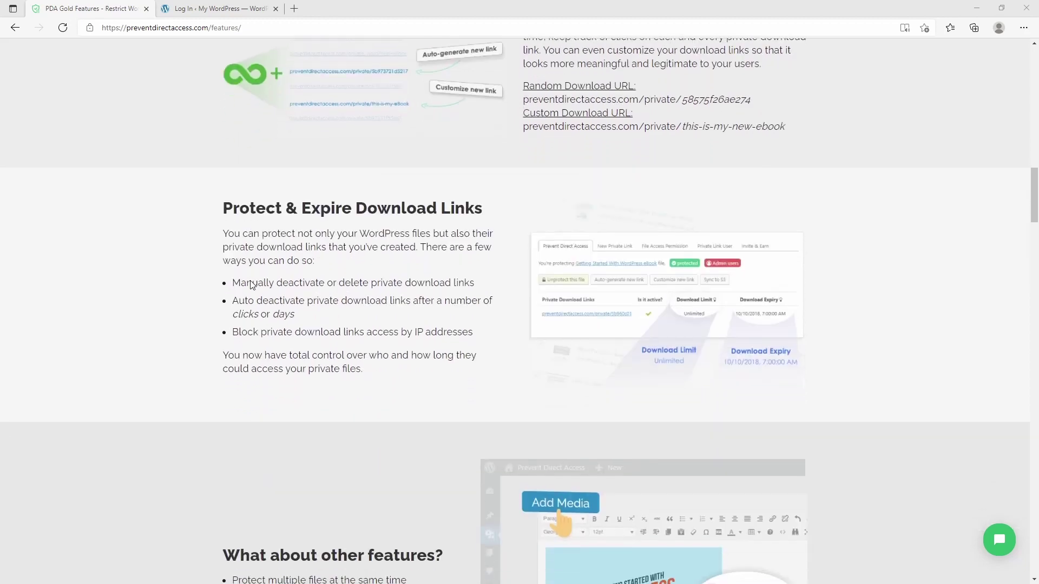
scroll(252, 286, "down", 4)
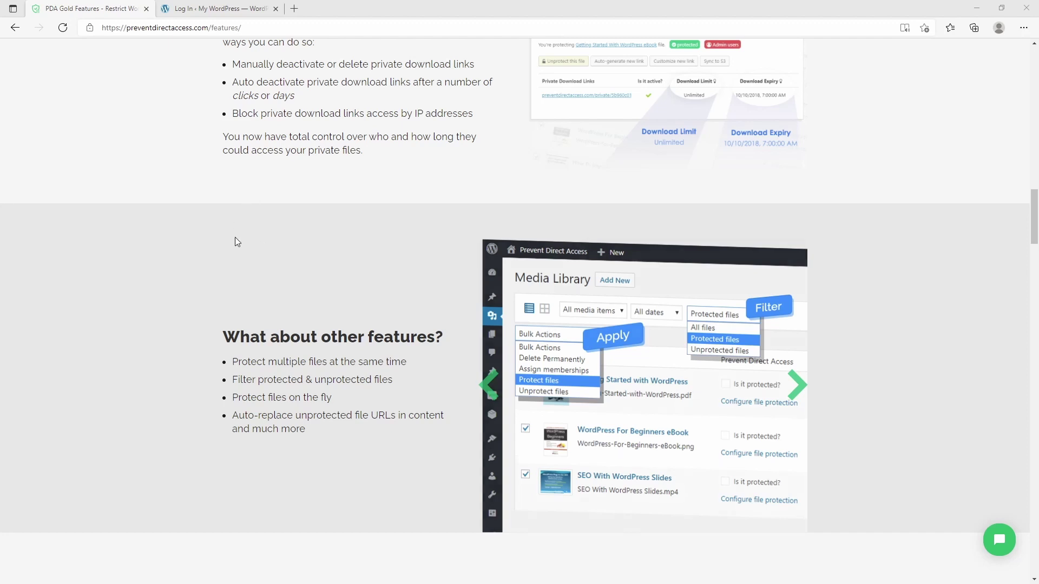
scroll(235, 237, "up", 15)
left_click(227, 8)
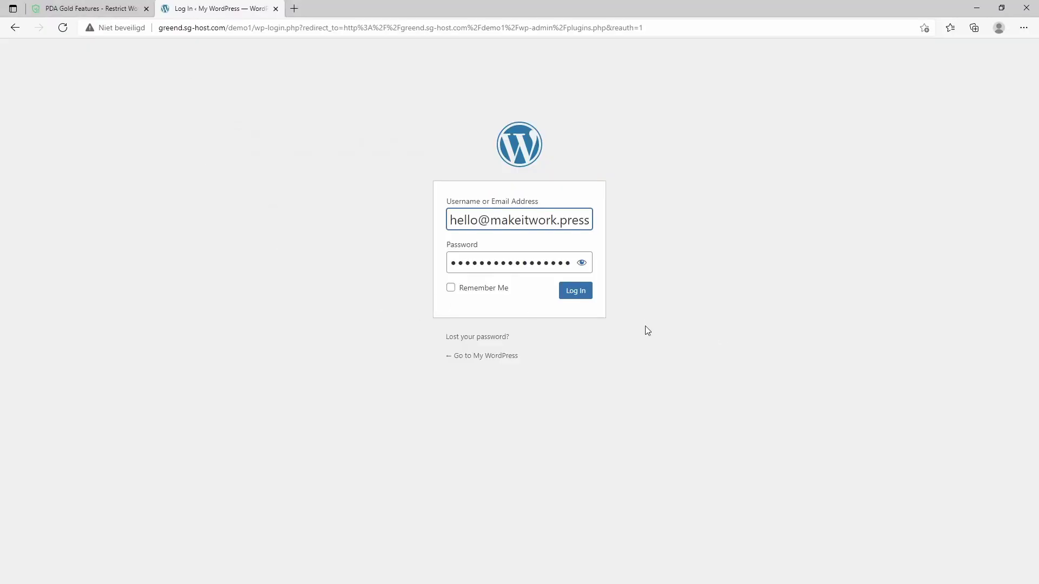
Step: Log in, search plugins for 'prevent direct access', and return to Installed Plugins showing it active
left_click(575, 295)
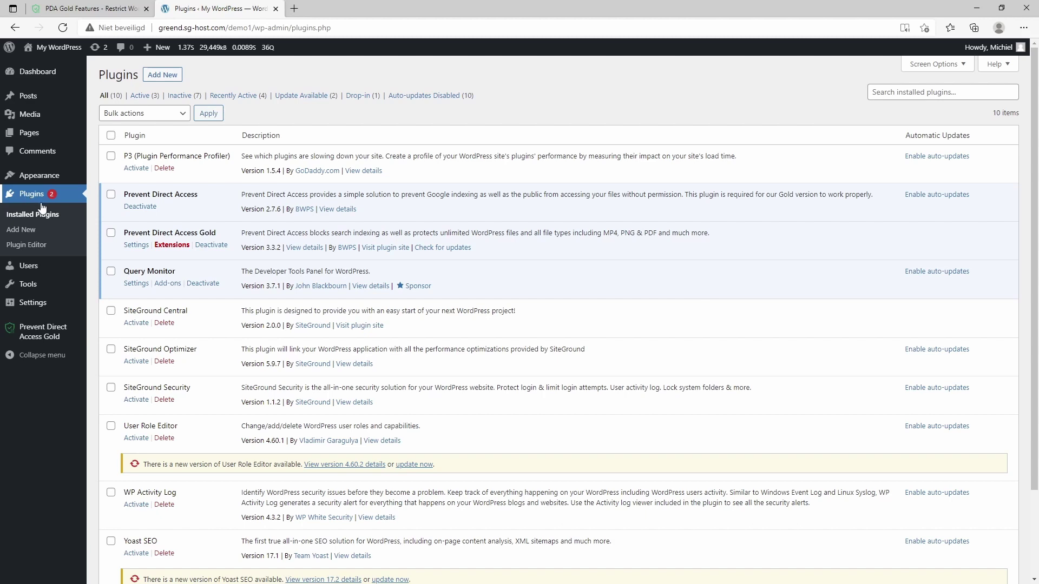
left_click(170, 76)
left_click(924, 99)
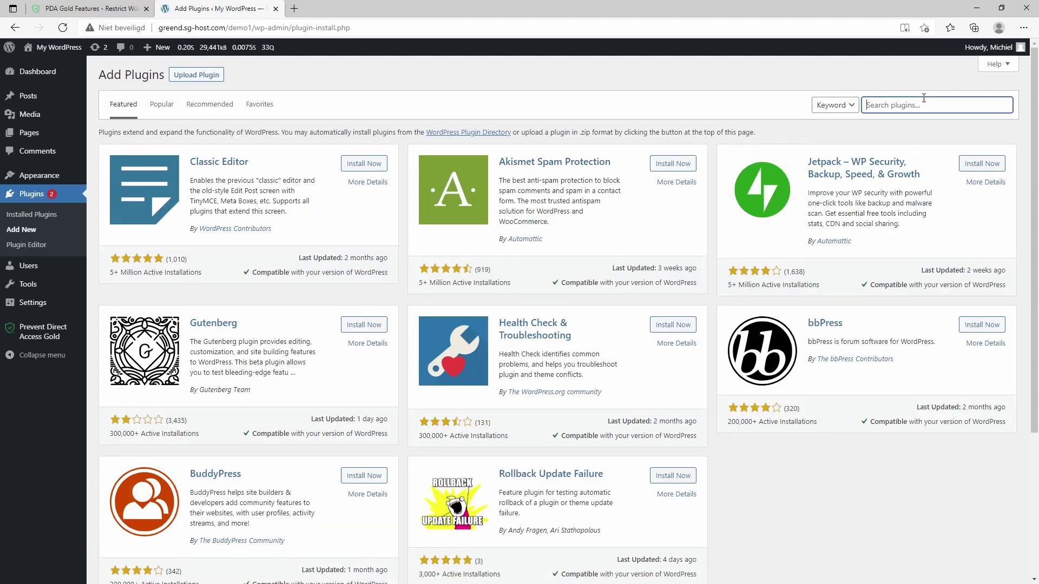
type("prevent di")
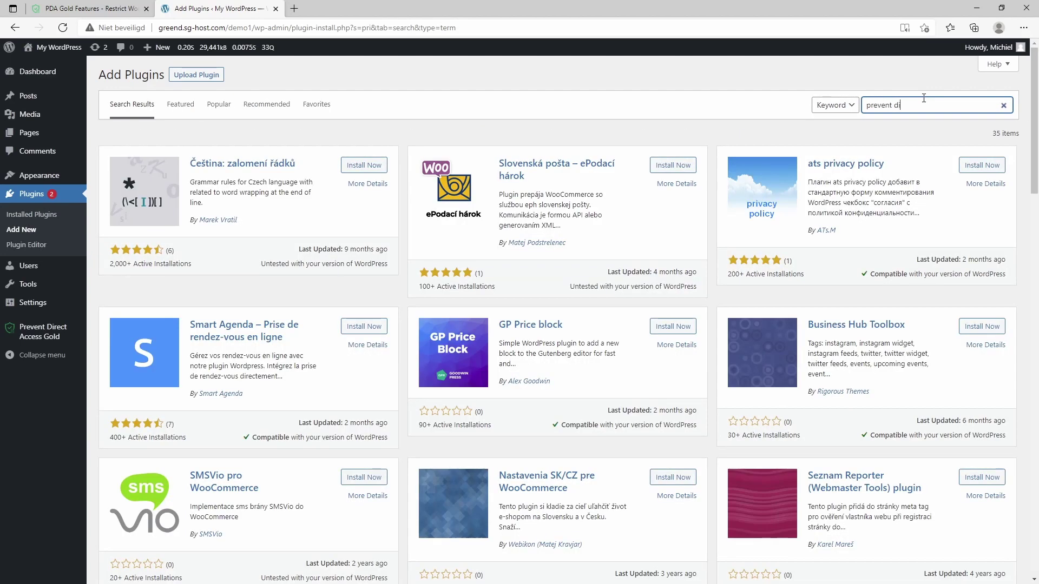
type("rect access")
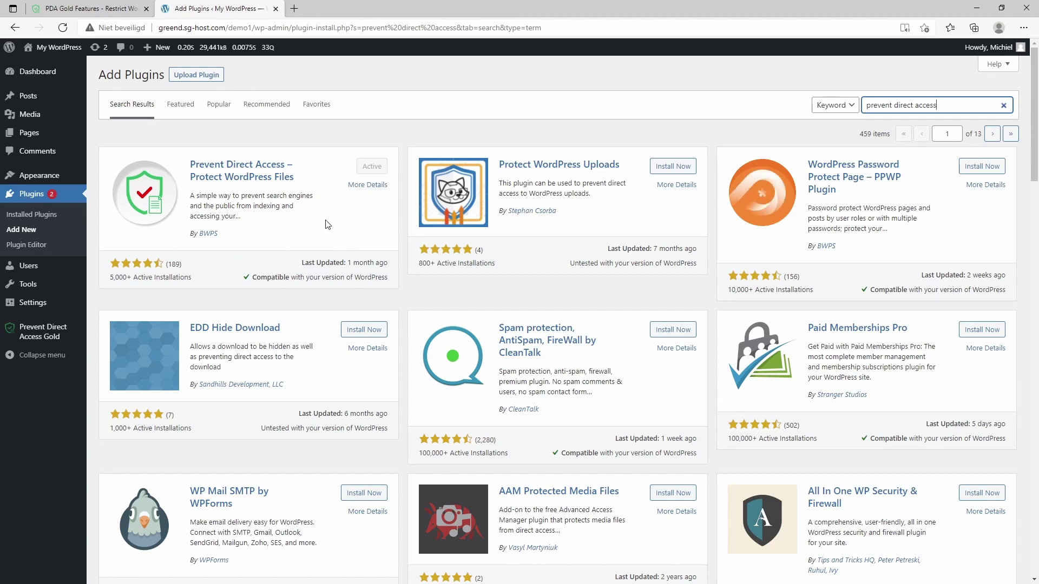
left_click(35, 217)
Step: Review the PDA Gold pricing plans ($14.9, $26.9, $29.9 monthly), then return to WordPress plugins
scroll(110, 216, "down", 1)
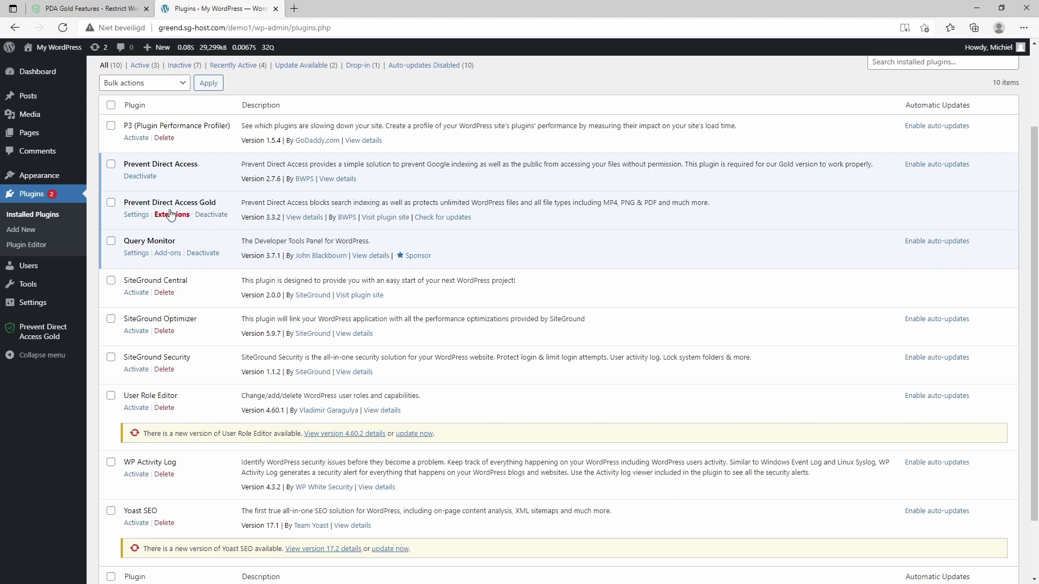
left_click(87, 8)
scroll(316, 89, "up", 10)
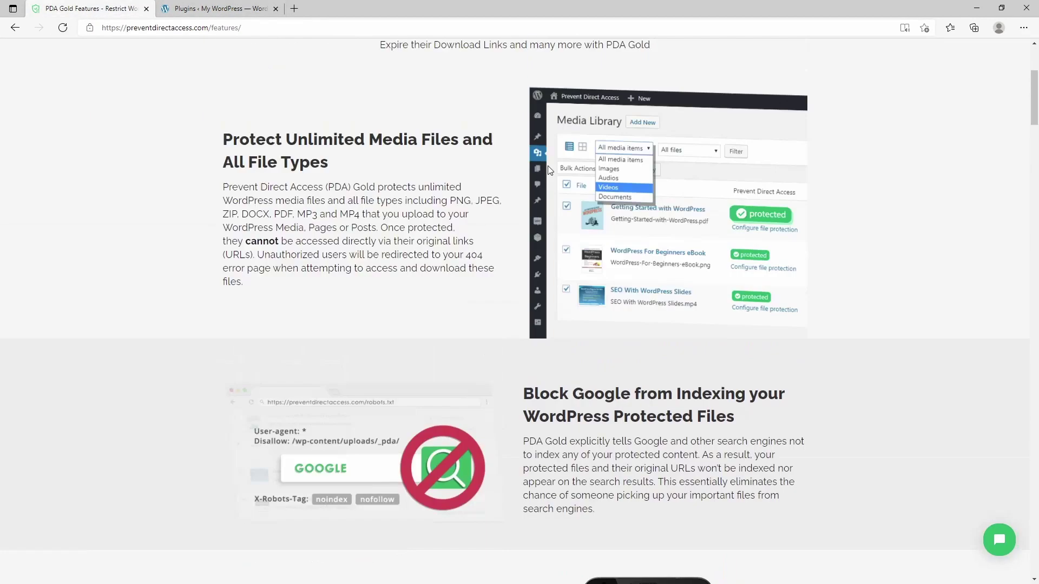
left_click(515, 101)
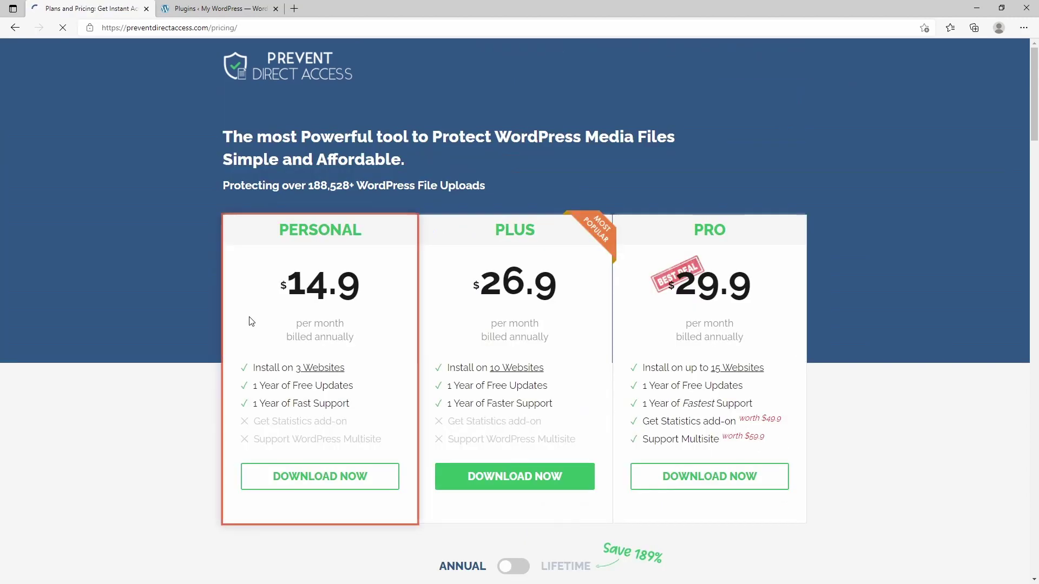
scroll(251, 321, "down", 4)
scroll(249, 320, "up", 2)
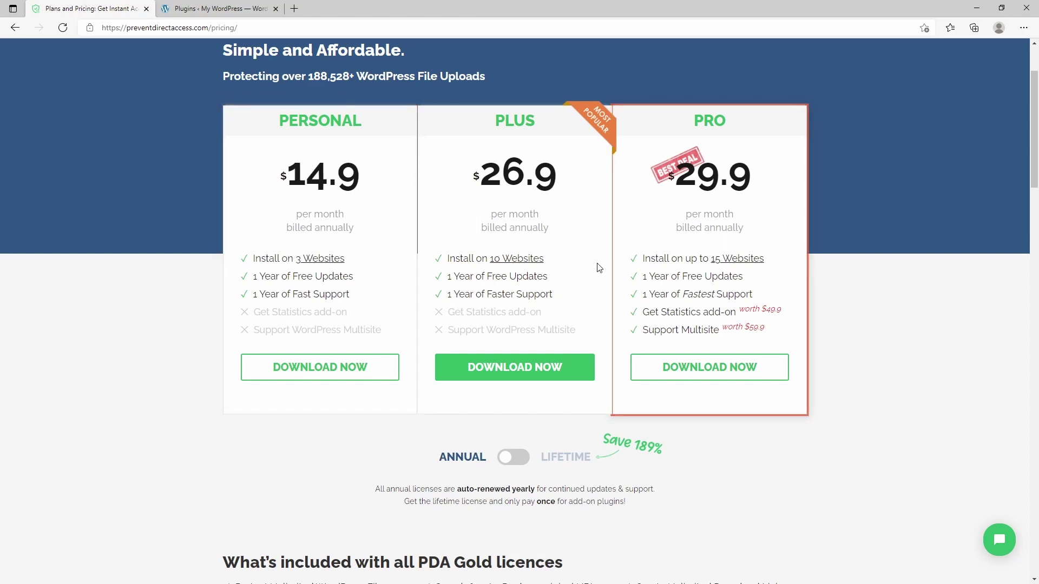
left_click(206, 13)
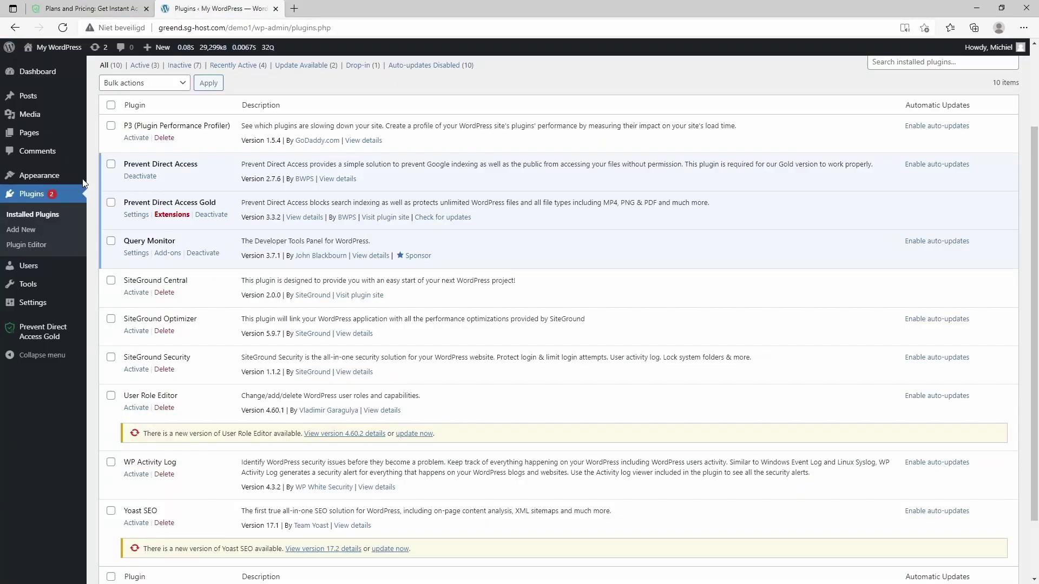
Step: Open the Media Library and the file protection settings for DSC00950
mouse_move(32, 117)
scroll(33, 123, "up", 2)
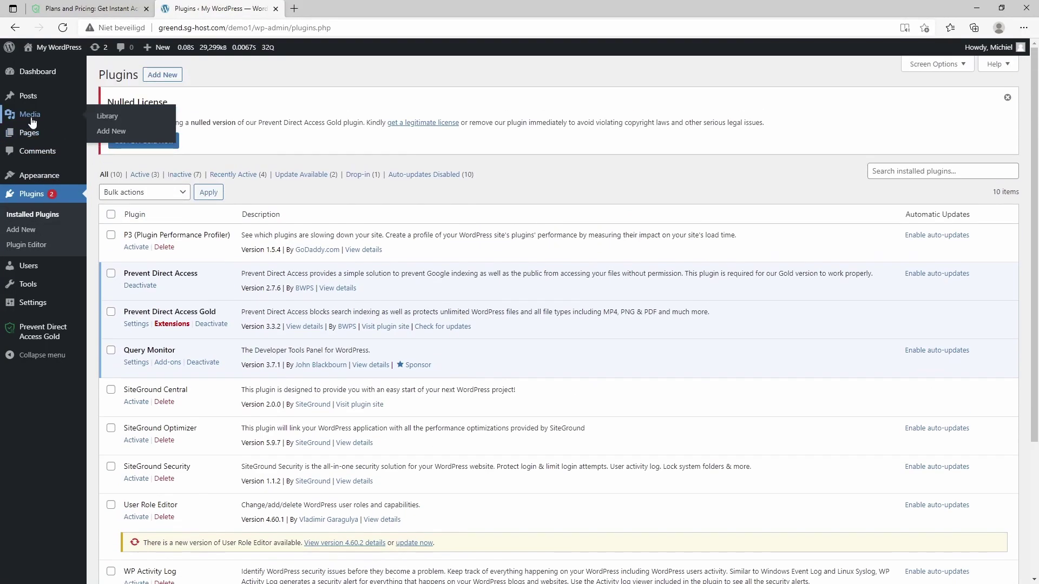
left_click(31, 117)
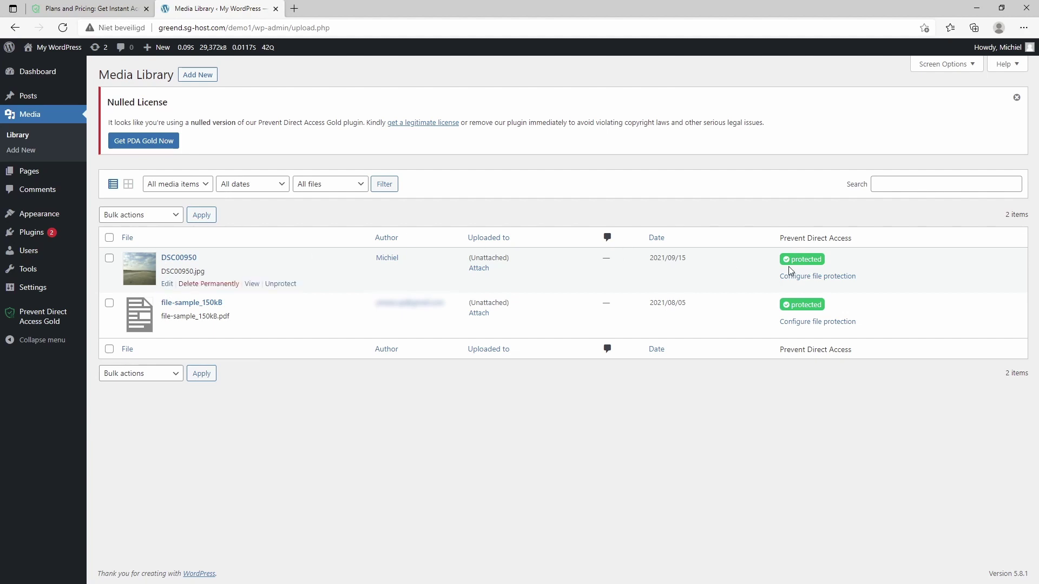
left_click(830, 278)
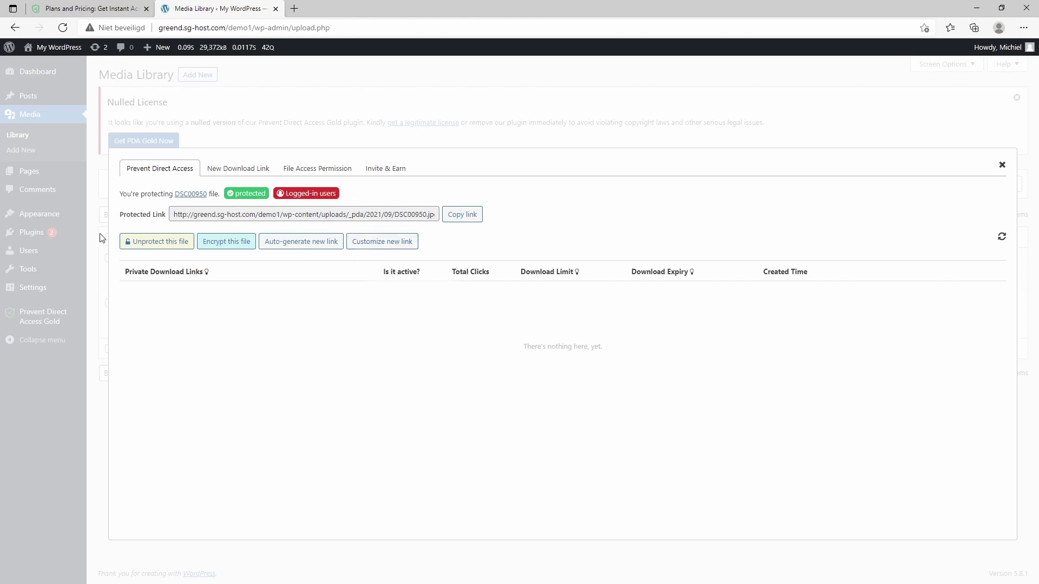
Step: Unprotect DSC00950 and then protect it again
left_click_drag(173, 215, 470, 232)
key("ctrl+c")
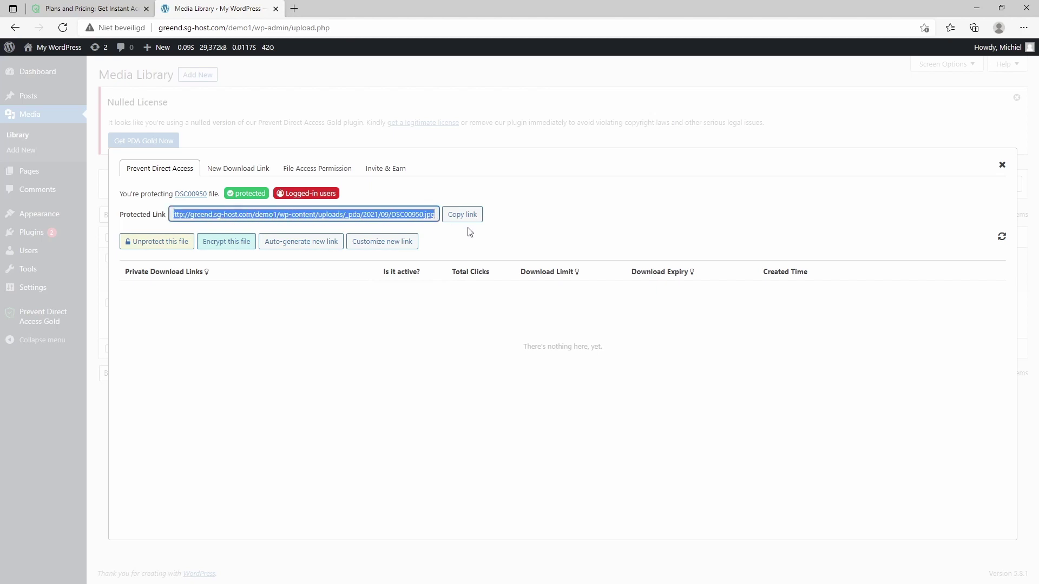
left_click(163, 243)
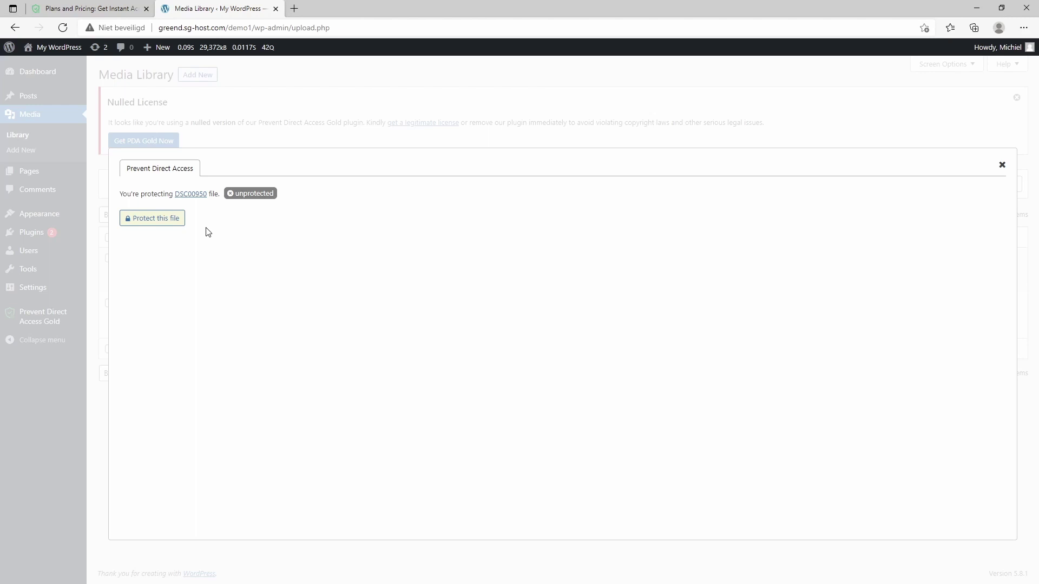
left_click(154, 219)
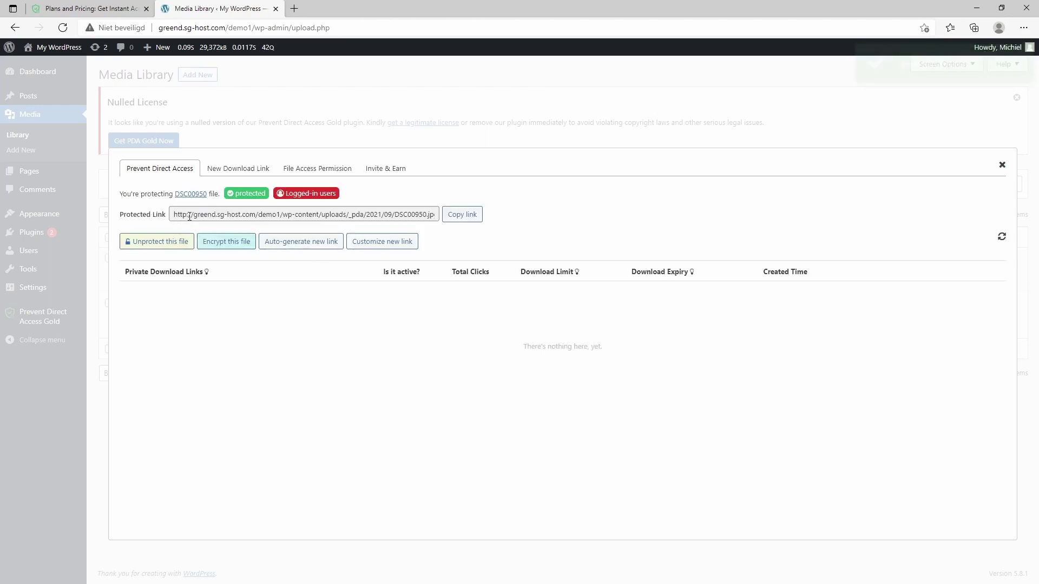
Step: Copy DSC00950's protected link pointing into the wp-content/uploads/_pda/2021/09 folder
left_click_drag(181, 214, 457, 222)
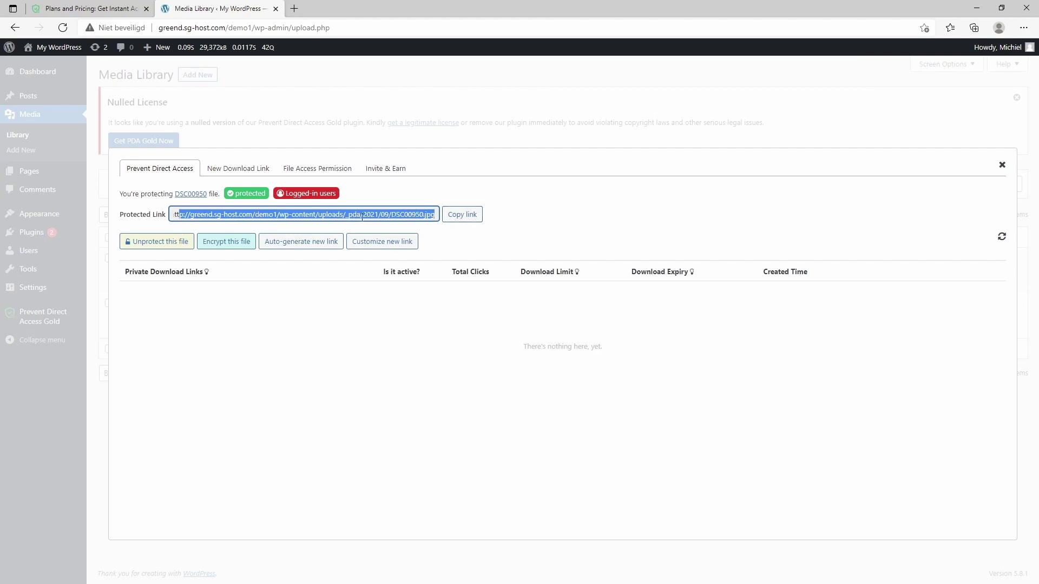
left_click(230, 220)
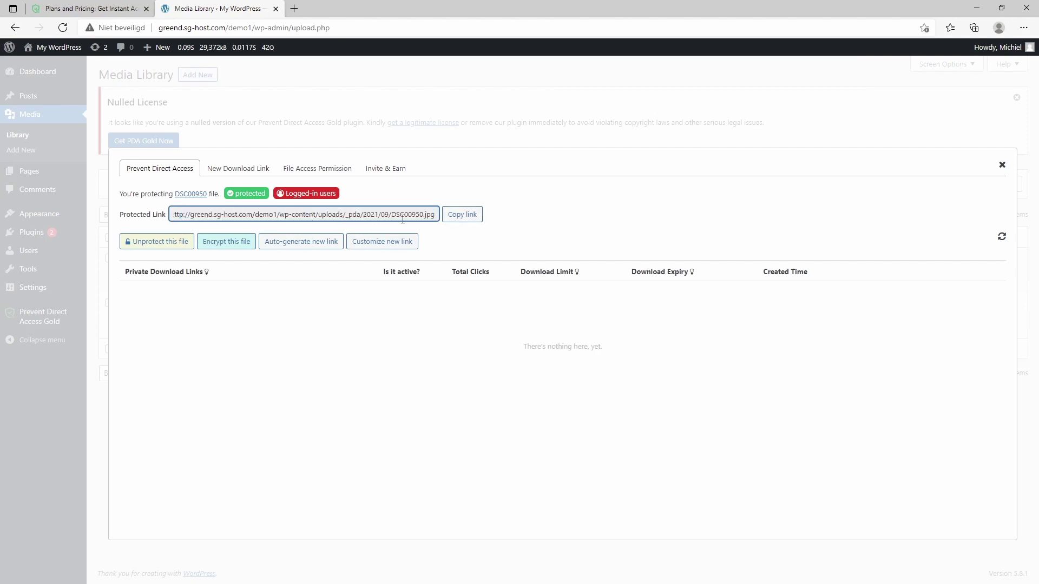
left_click_drag(345, 219, 363, 218)
left_click(248, 215)
key("ctrl+a")
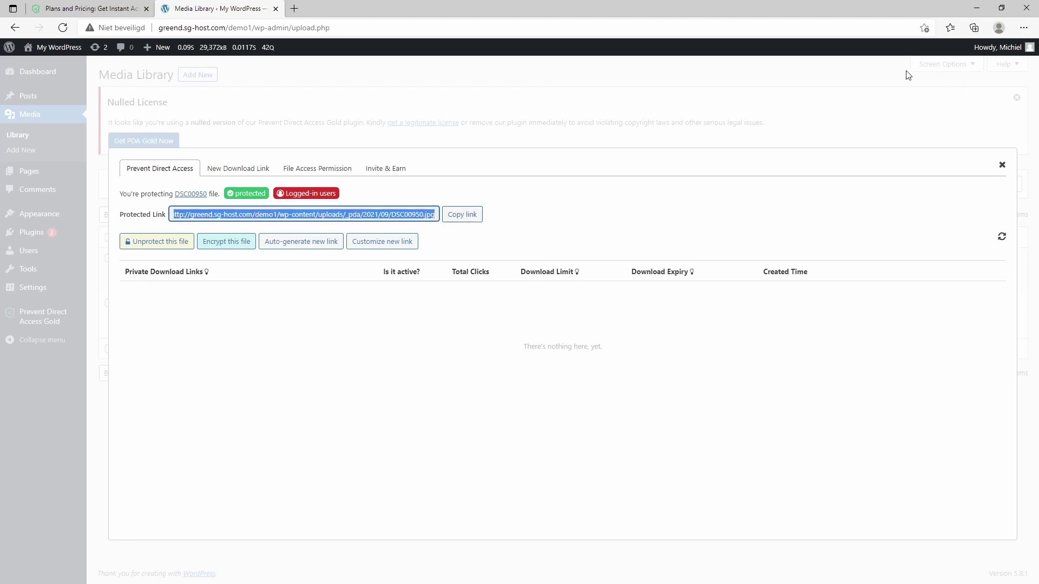
Step: Log out and load the copied protected link in a new tab to test direct access
mouse_move(999, 47)
left_click(972, 101)
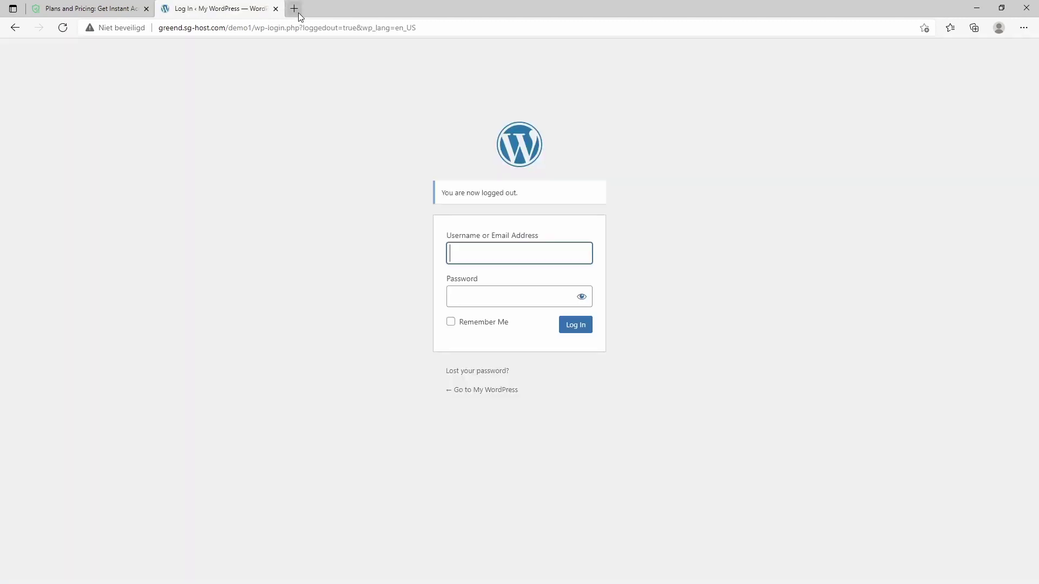
left_click(294, 8)
key("ctrl+v")
key("Return")
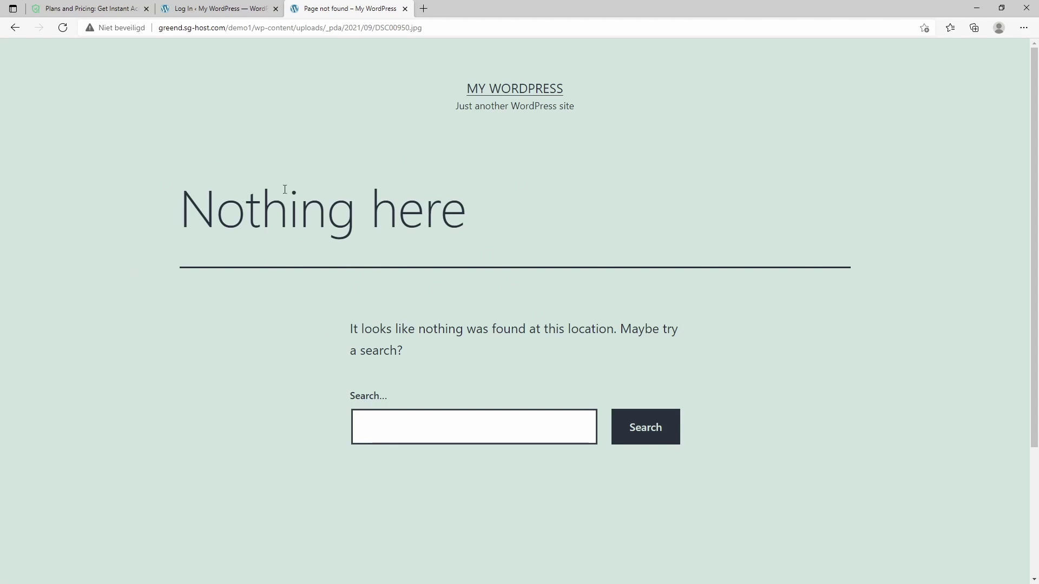
Step: Log back in with the admin username and password, retrying after the incorrect-password error
left_click(213, 16)
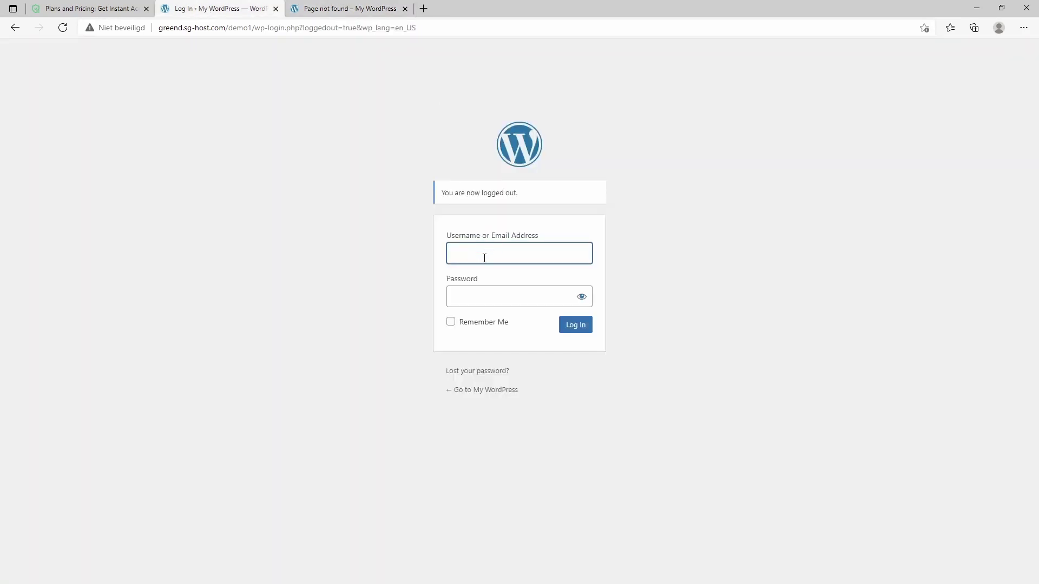
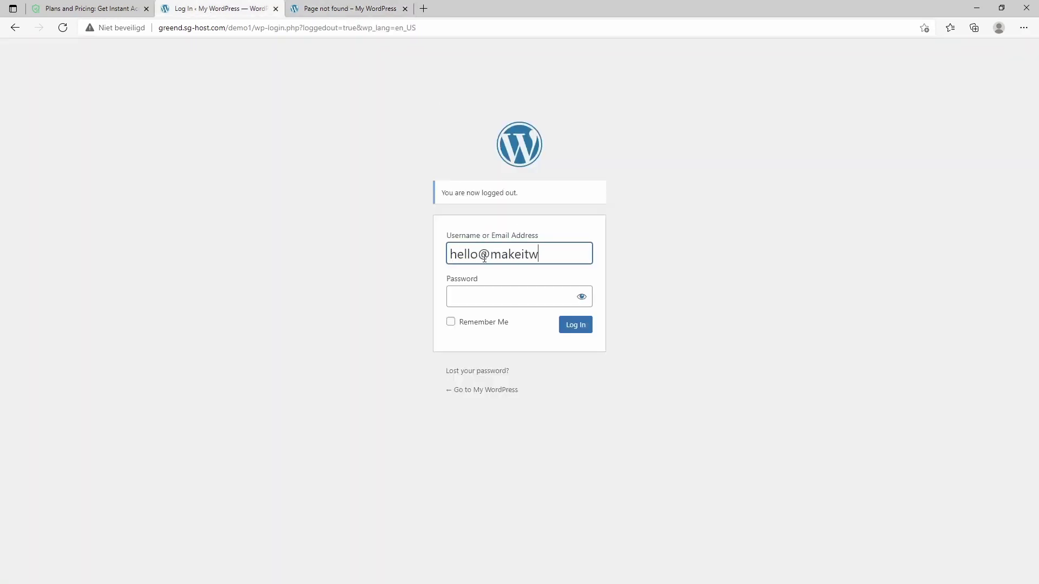
left_click(465, 300)
key("alt+Tab")
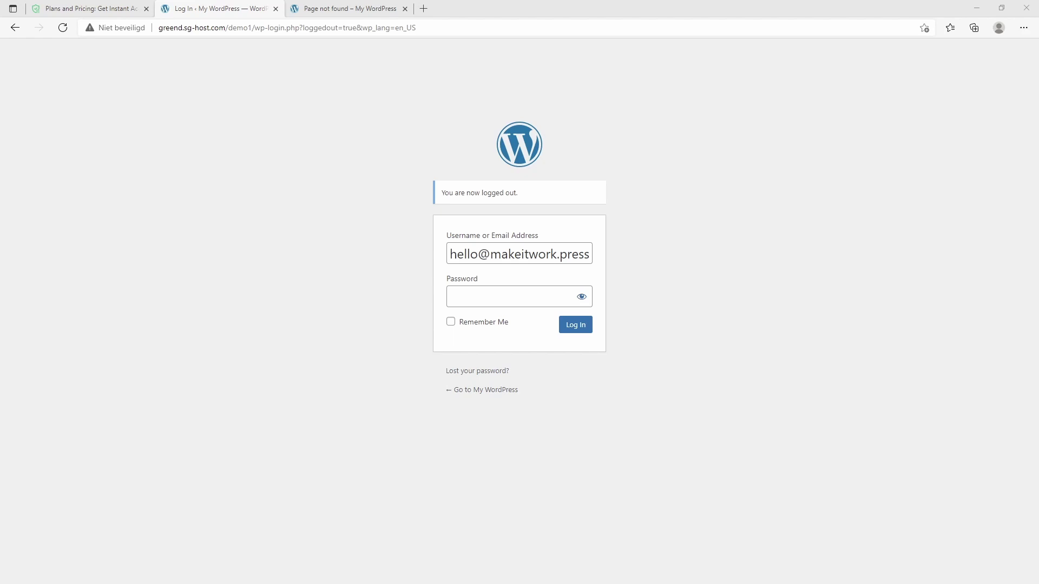
left_click(463, 291)
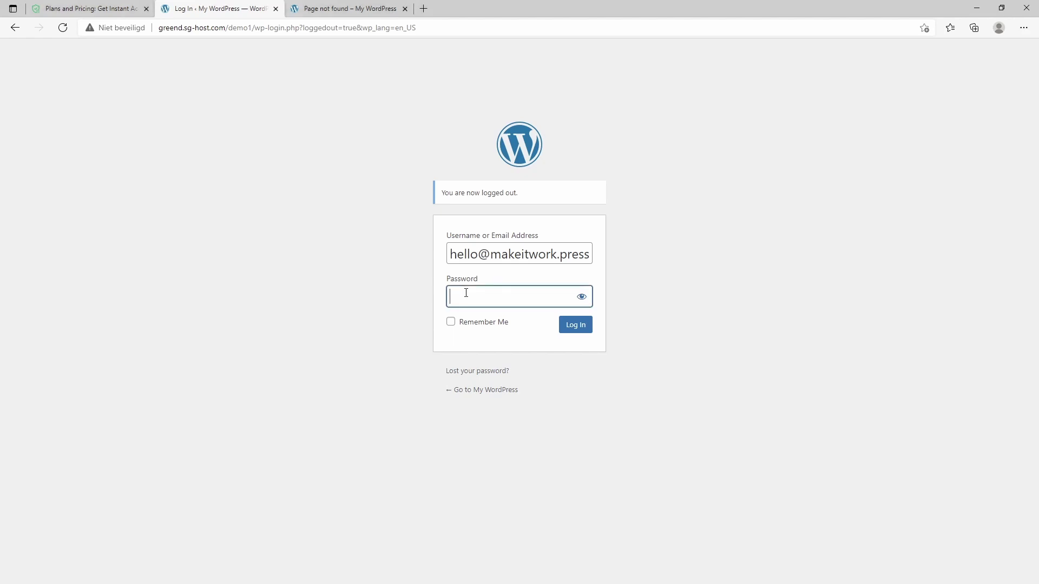
key("ctrl+v")
left_click(577, 325)
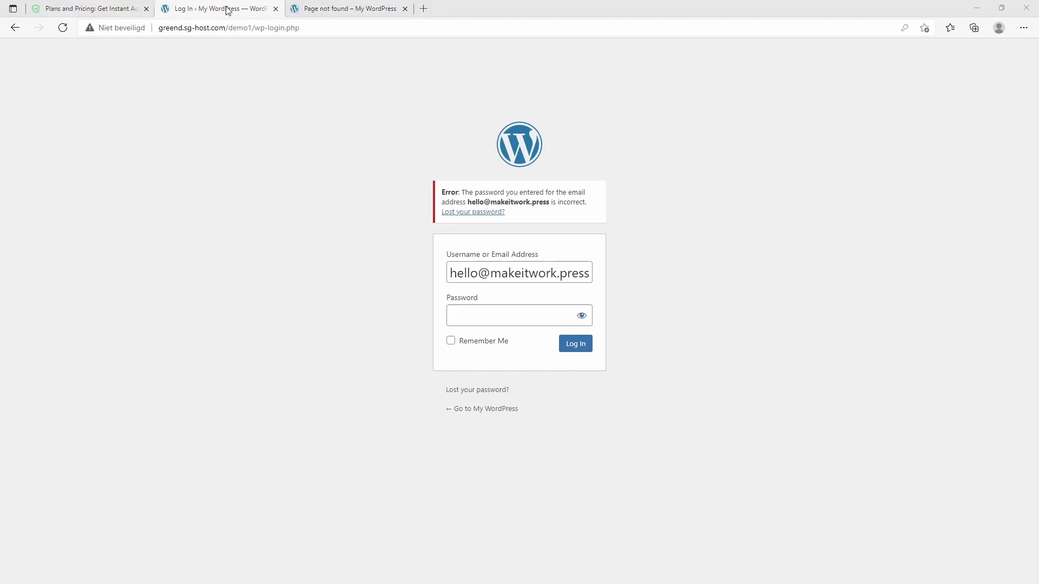
left_click(492, 325)
key("ctrl+v")
key("Return")
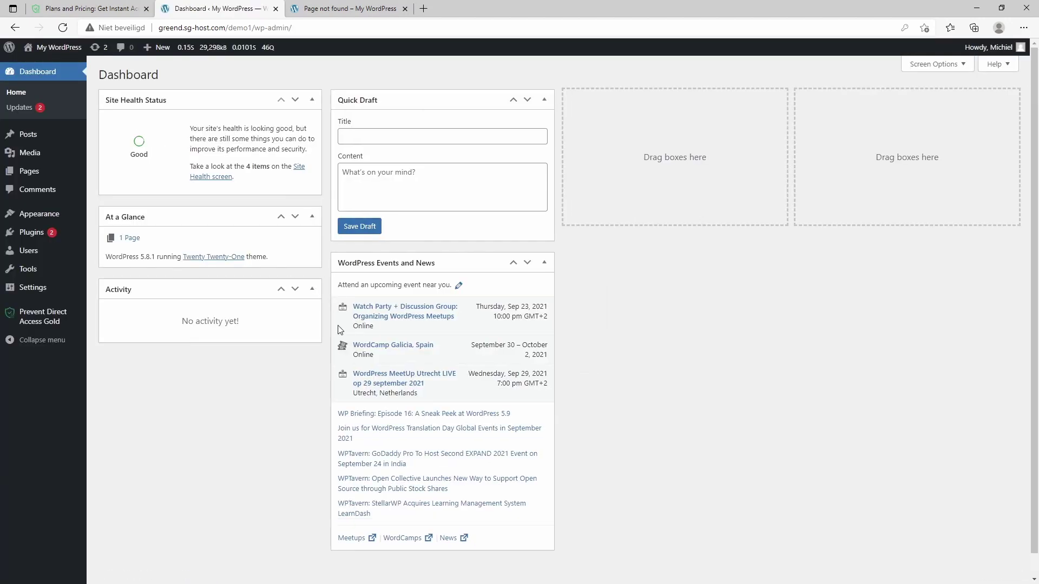
Step: Open file-sample_150kB's protection settings from the Media Library and encrypt the file
left_click(41, 157)
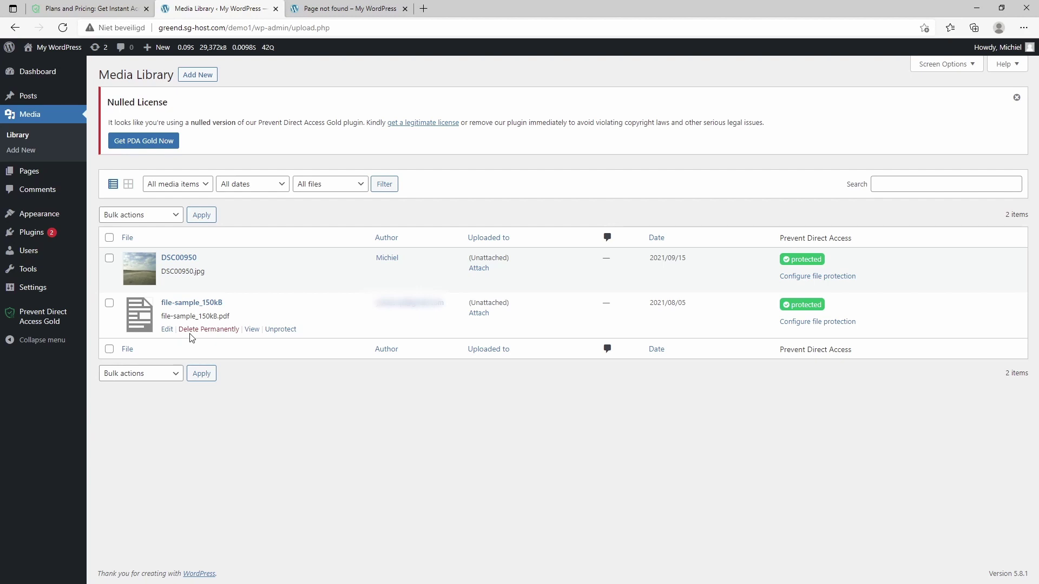
left_click(817, 322)
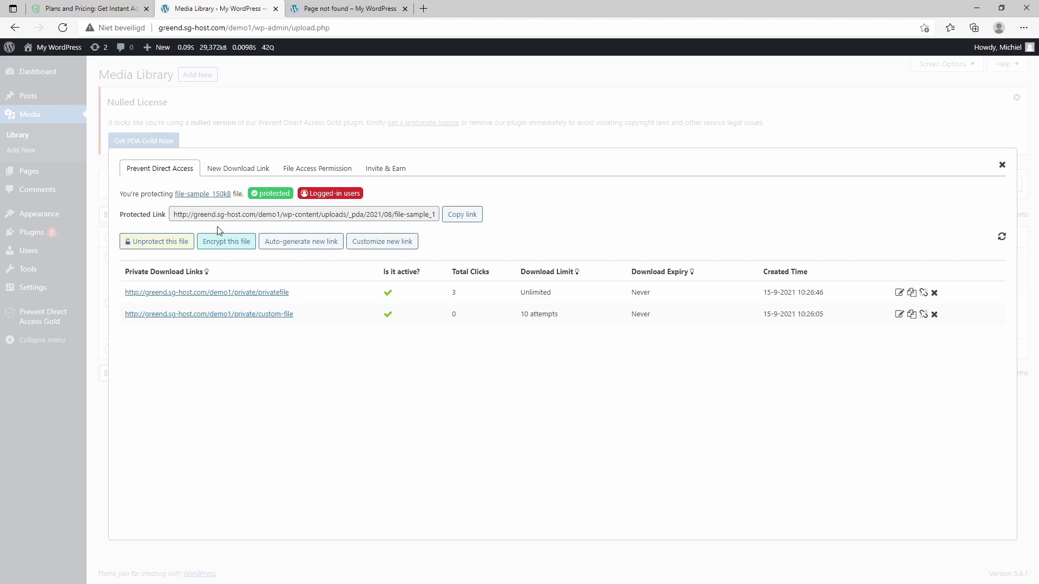
left_click_drag(175, 215, 488, 225)
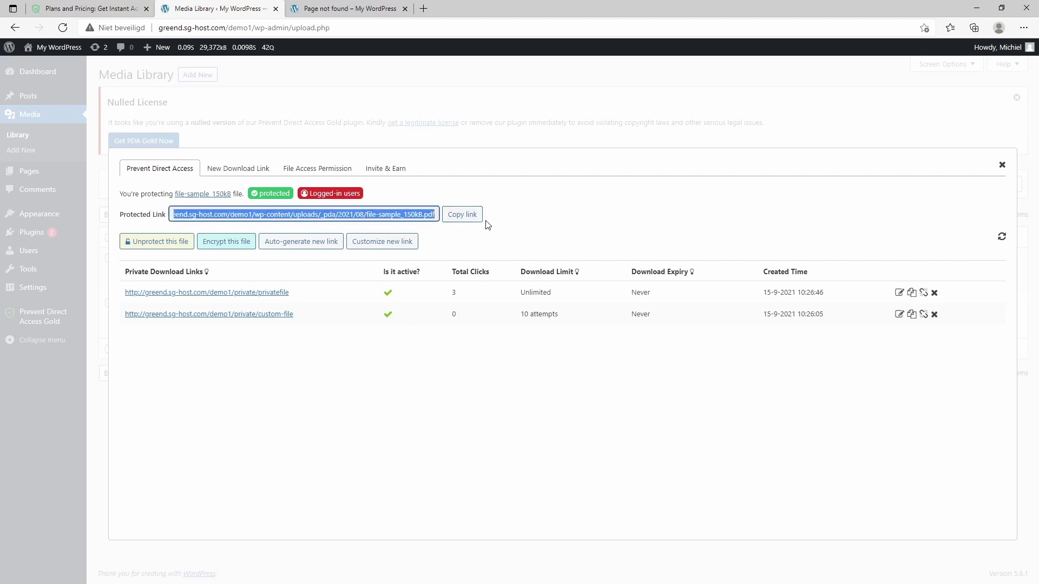
left_click(591, 226)
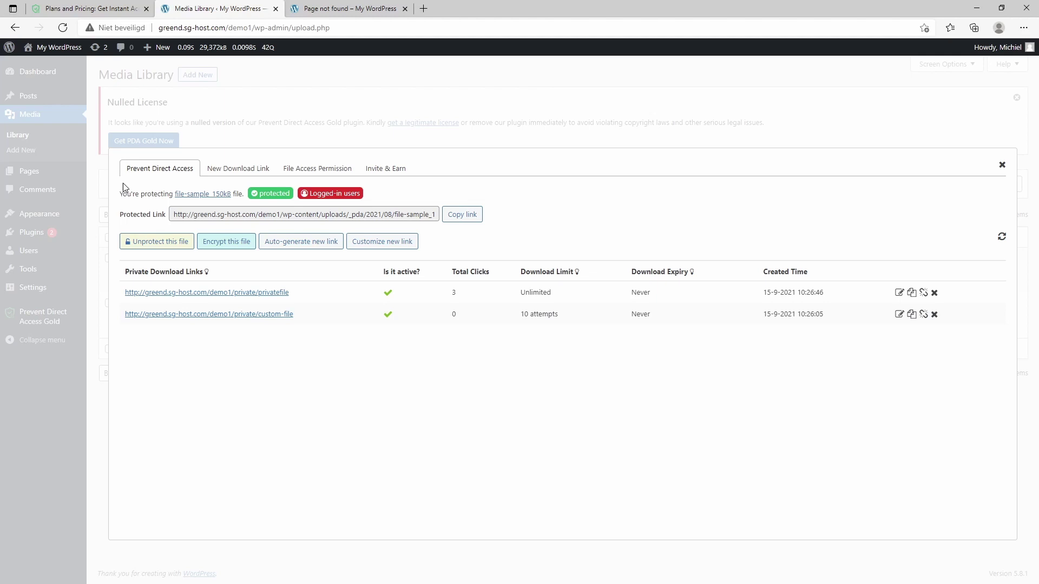
left_click(234, 248)
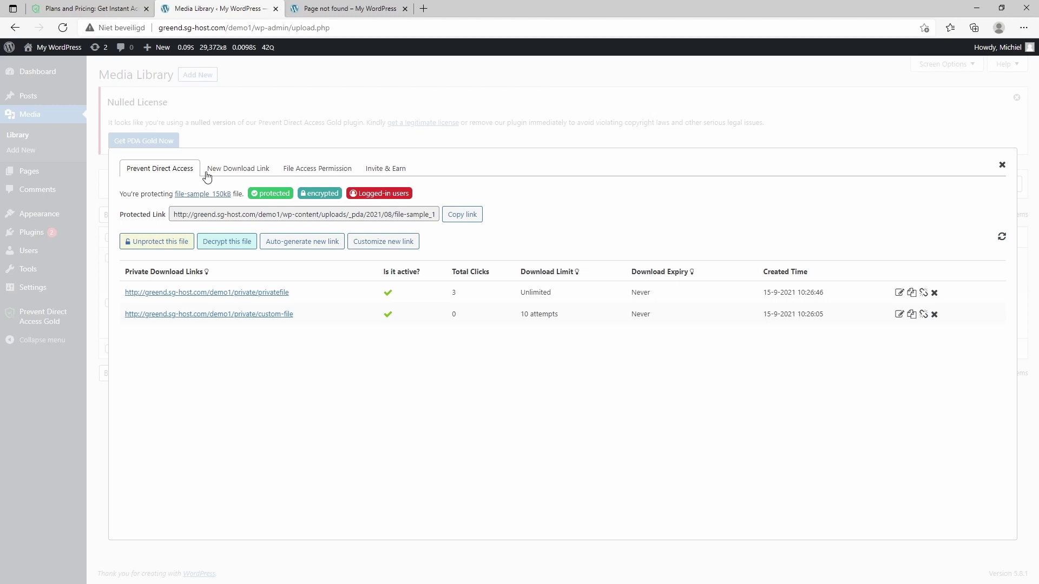
Step: Set file-sample_150kB's file access permission to No user roles, after briefly choosing Anyone
left_click(308, 172)
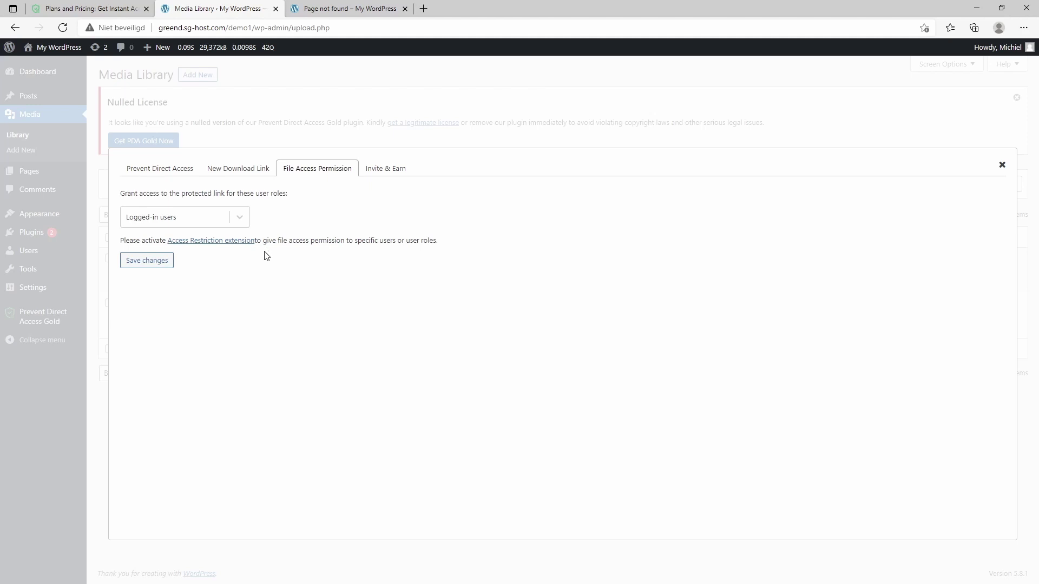
left_click(244, 218)
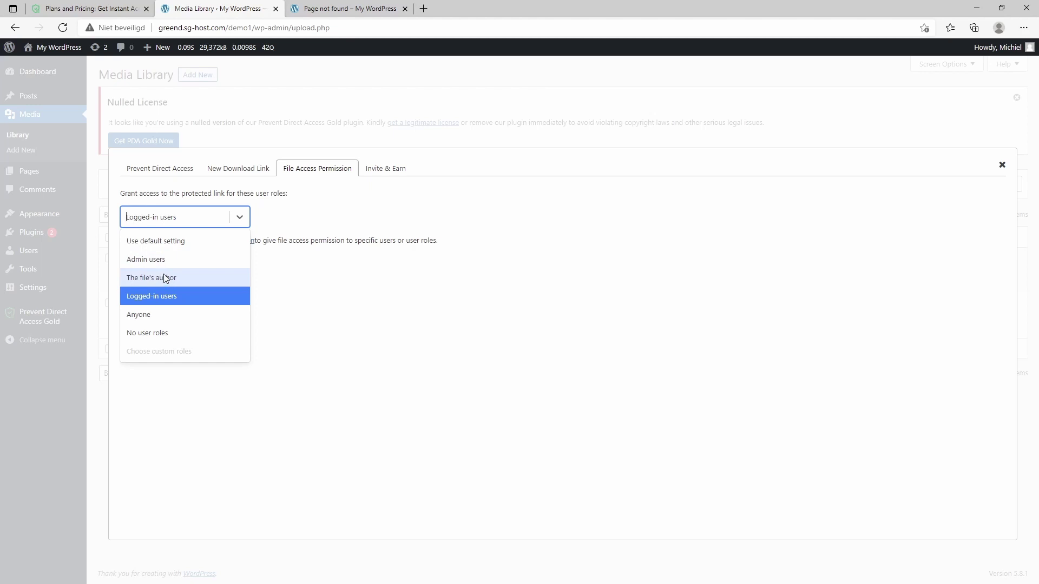
left_click(154, 320)
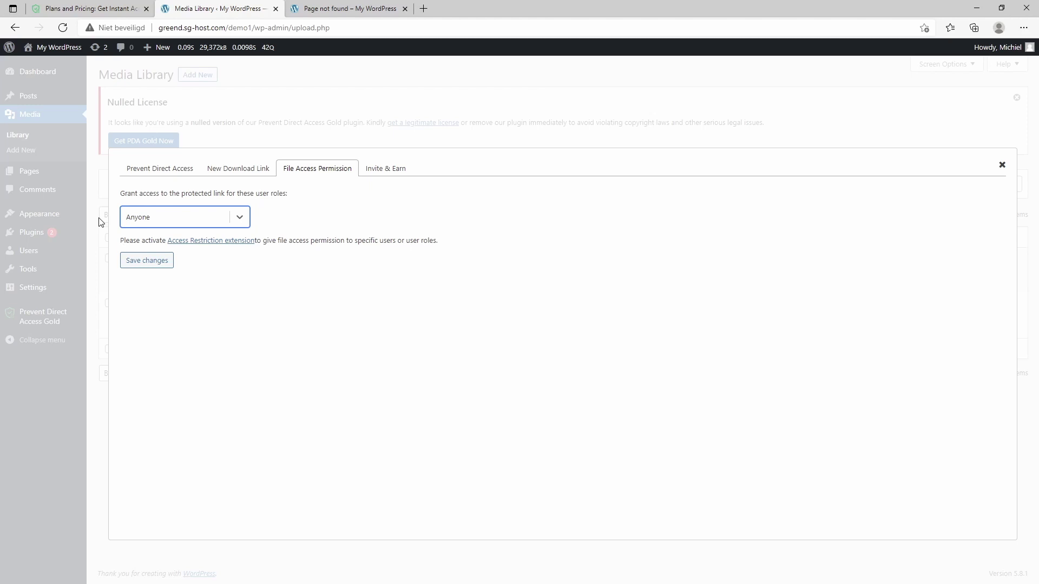
left_click(197, 225)
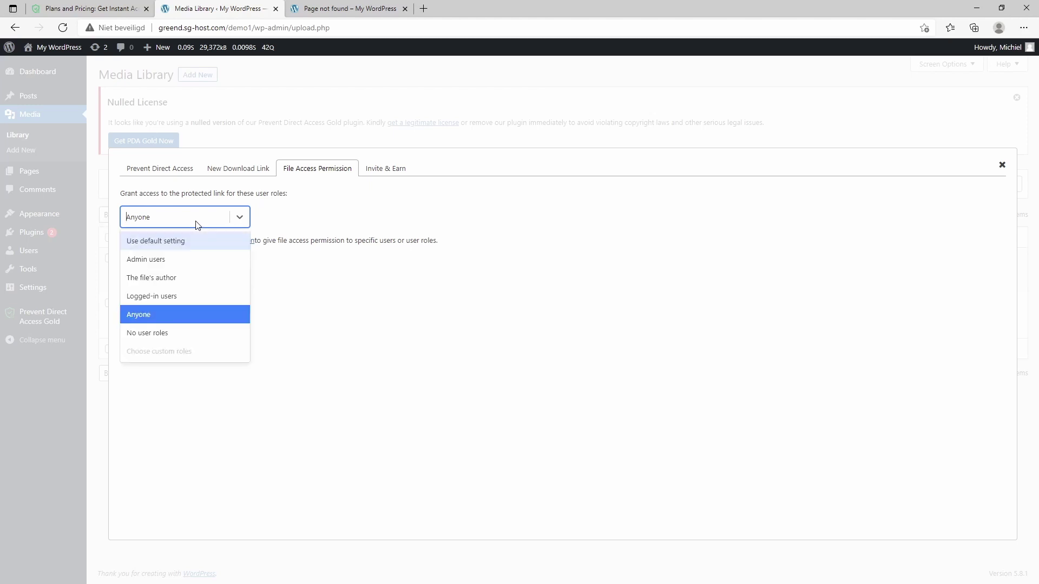
left_click(158, 339)
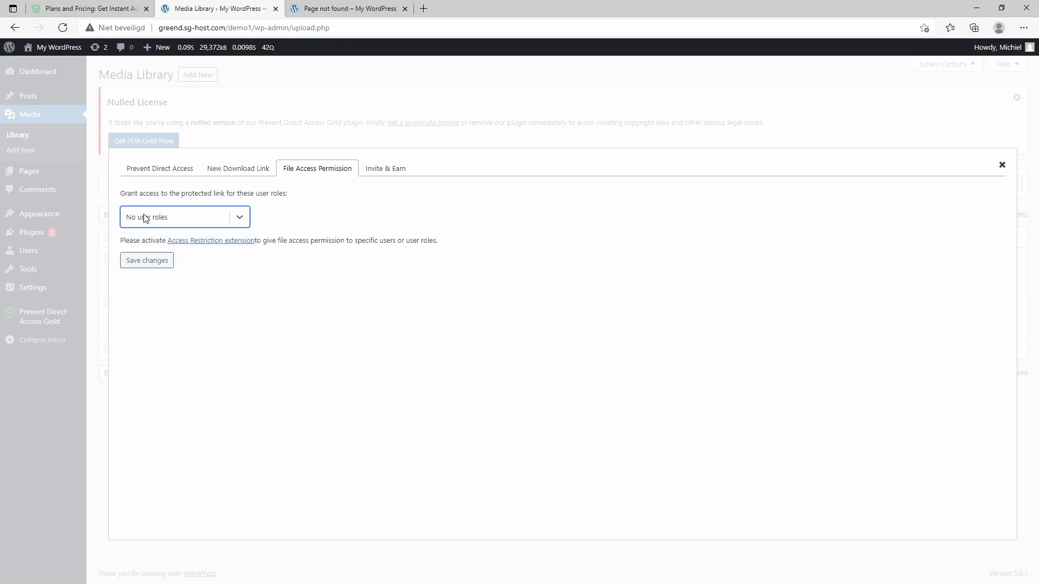
Step: Confirm No user roles stays selected and open the Access Restriction extension page
left_click(202, 219)
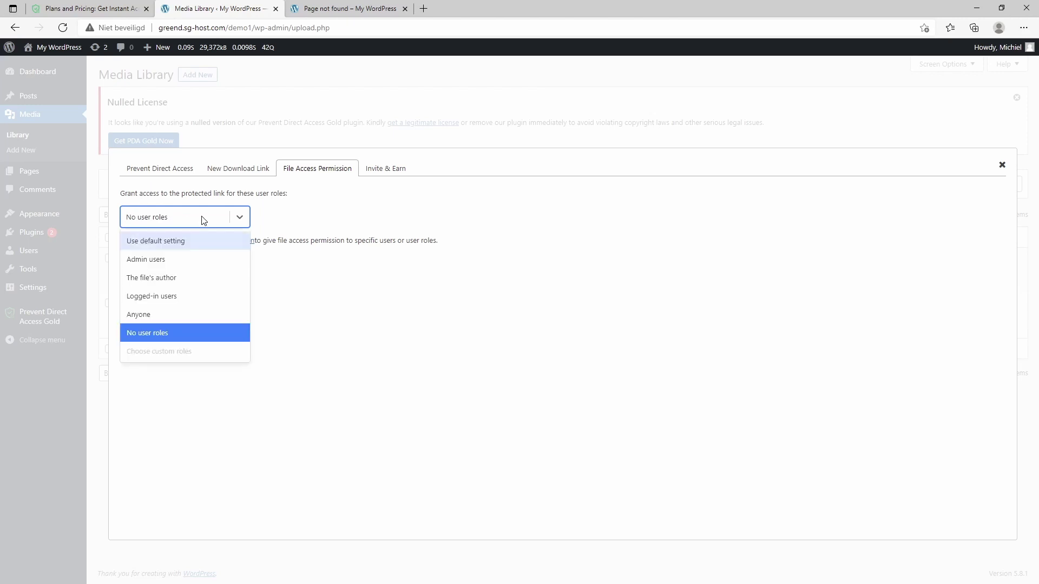
left_click(335, 343)
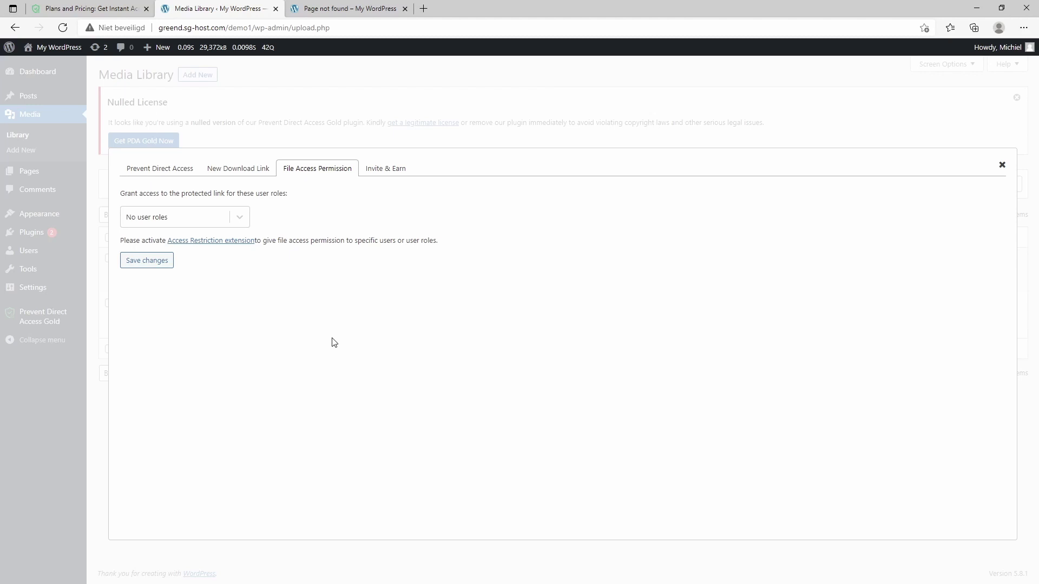
left_click(198, 220)
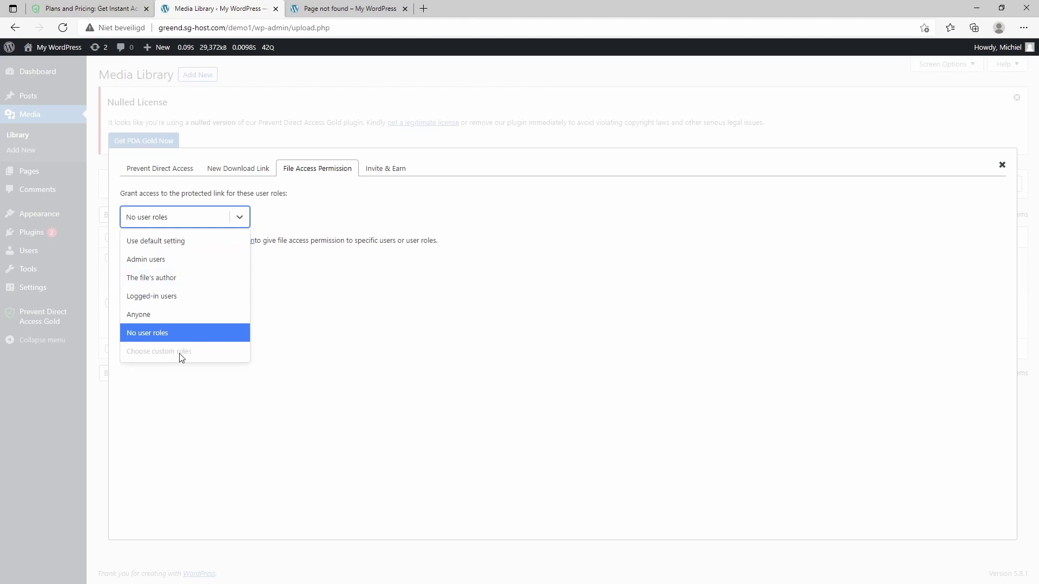
left_click(336, 318)
left_click(225, 243)
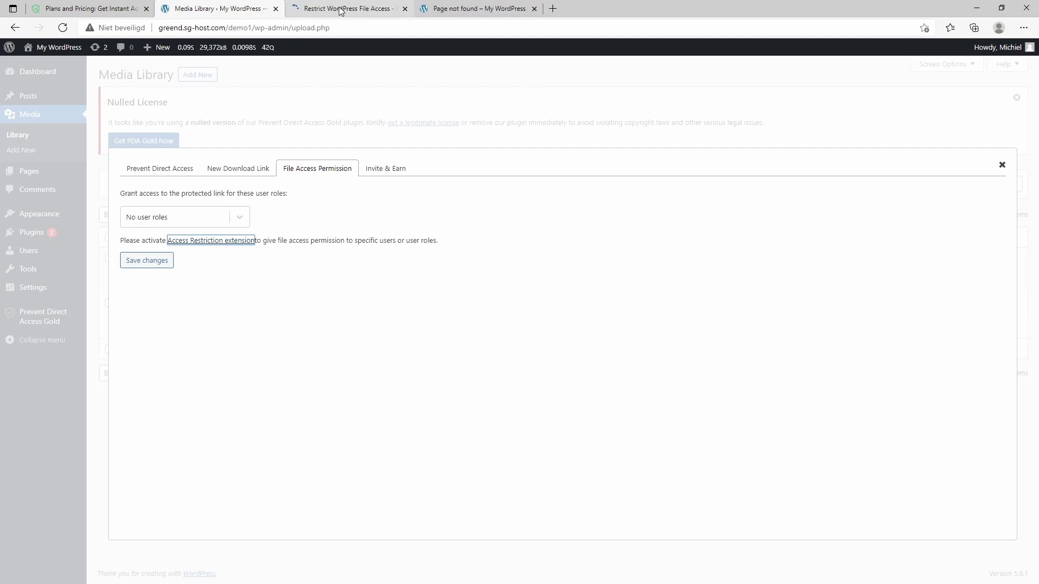
Step: Review the File Access Restriction extension page: $69.9 instead of $89.9, requires WordPress 5.0+
left_click(358, 11)
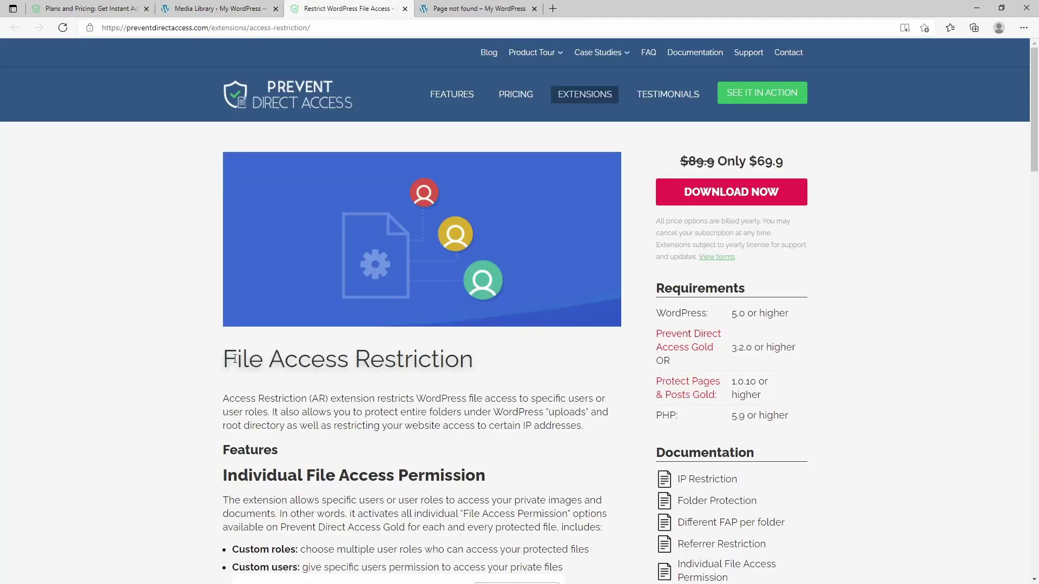
scroll(115, 360, "down", 2)
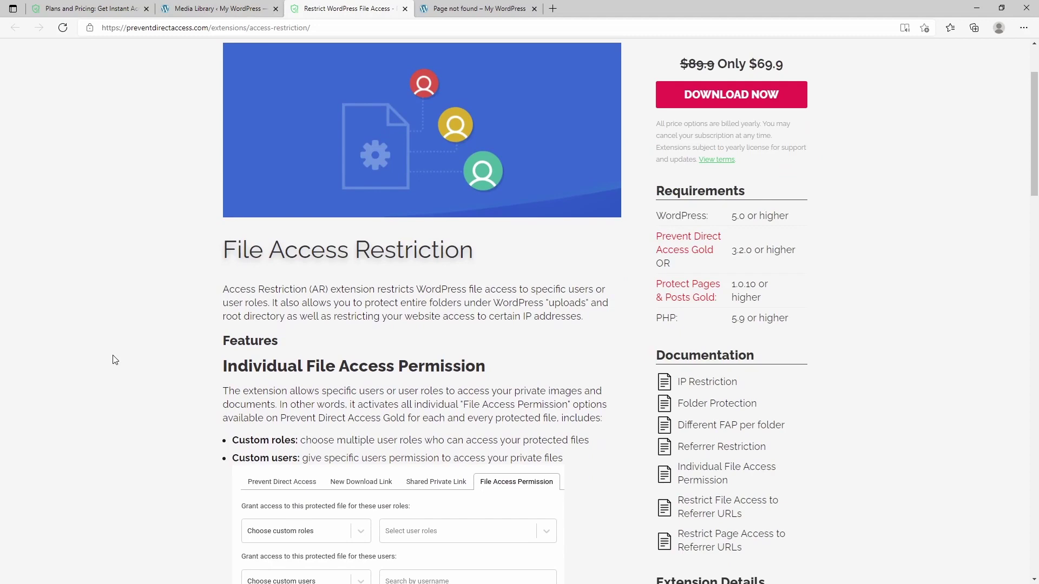
scroll(144, 331, "down", 4)
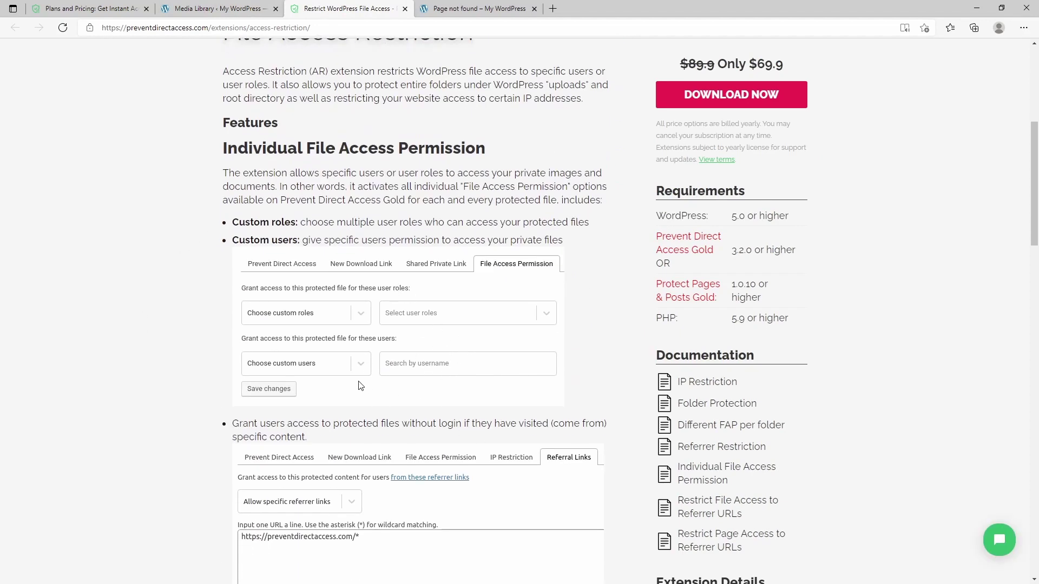
scroll(223, 318, "up", 6)
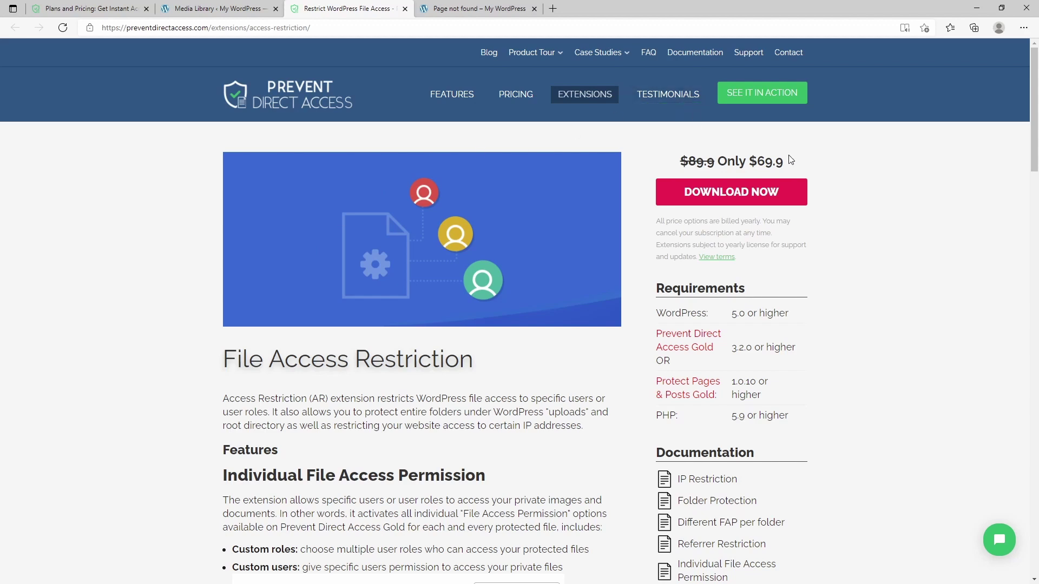
Step: Reset file-sample_150kB's access permission to Use default setting
left_click(220, 9)
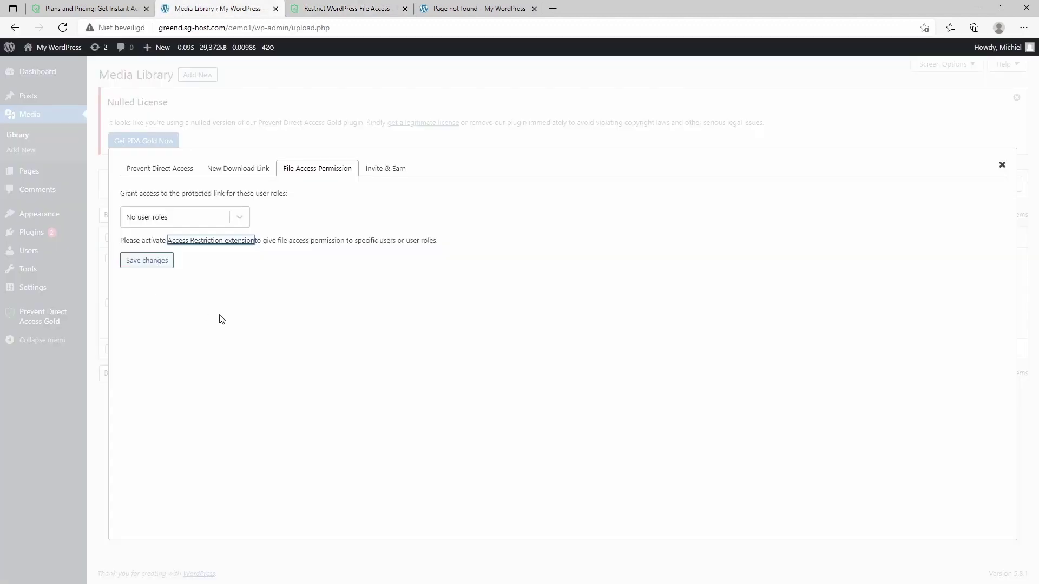
left_click(231, 217)
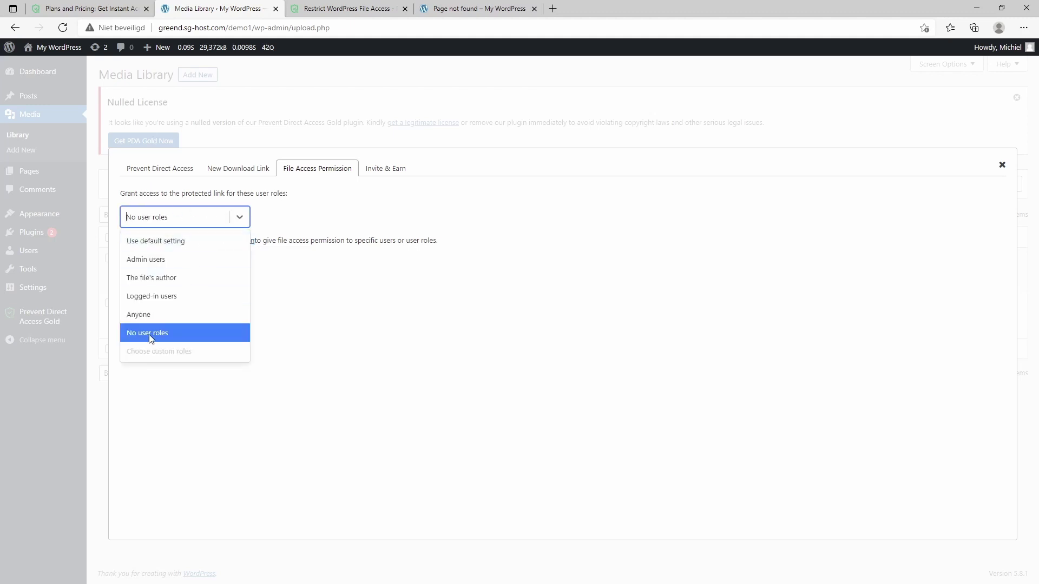
left_click(169, 244)
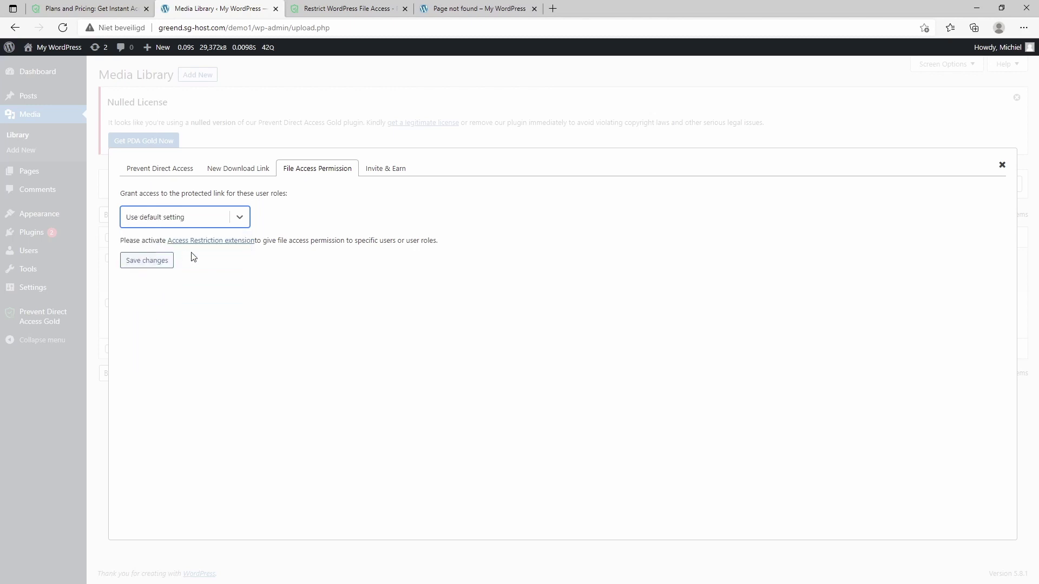
Step: Create private download link 'some-download' limited to 1 attempt, expiring in 5 days, and select its URL
left_click(220, 170)
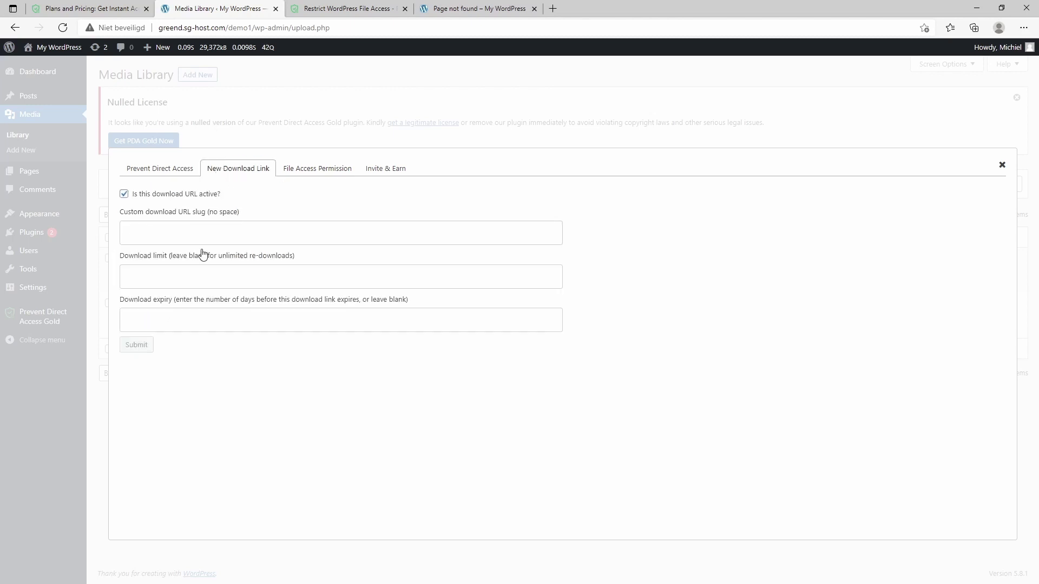
left_click(199, 225)
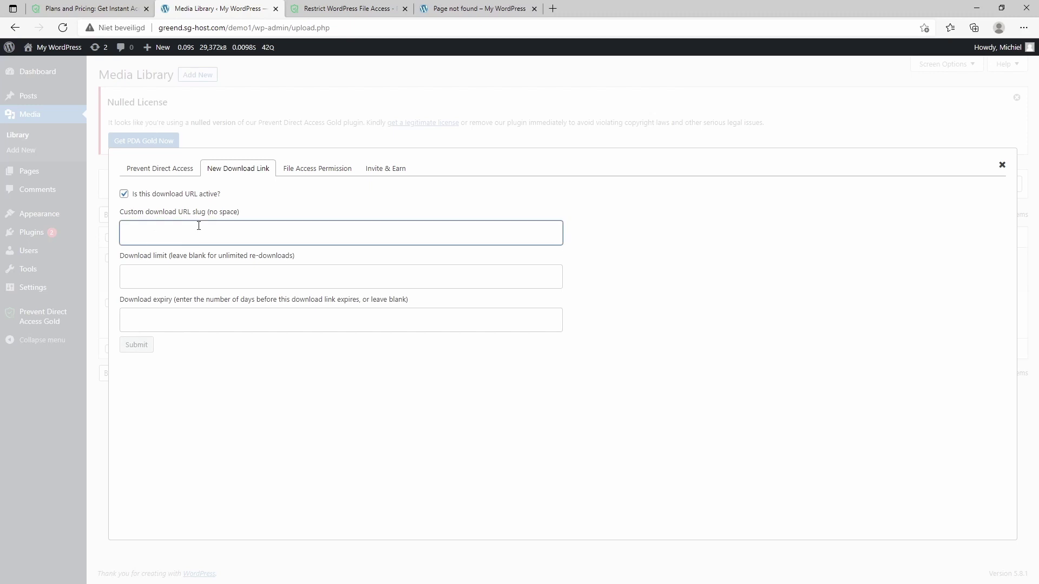
type("some-download")
key("Tab")
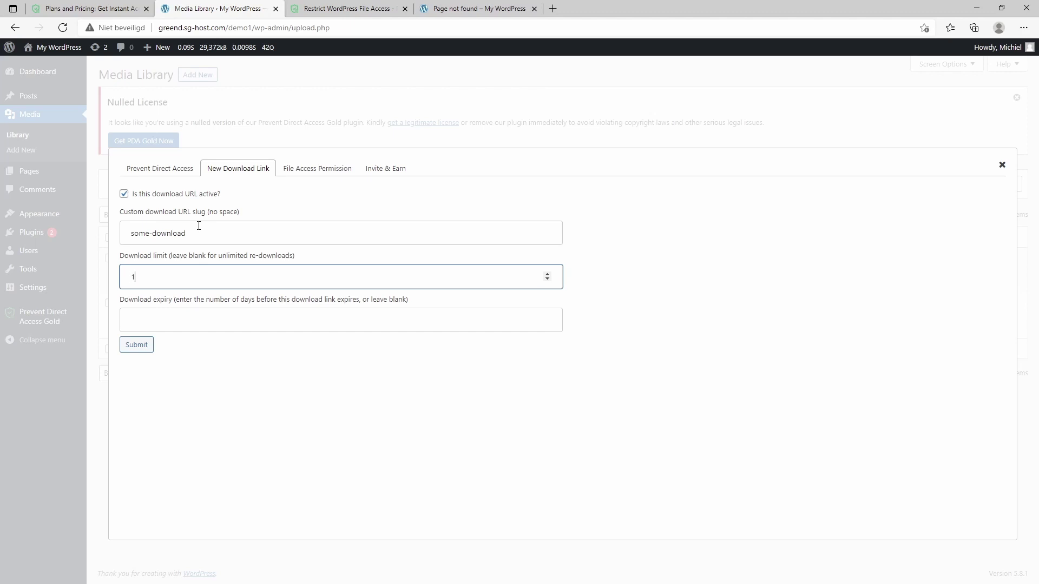
key("Tab")
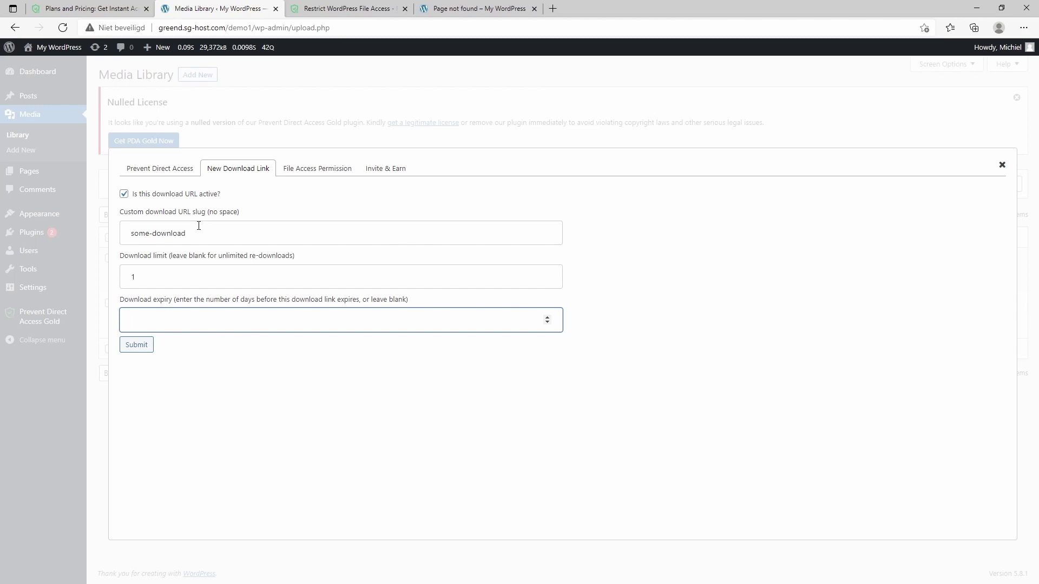
type("5")
left_click(135, 348)
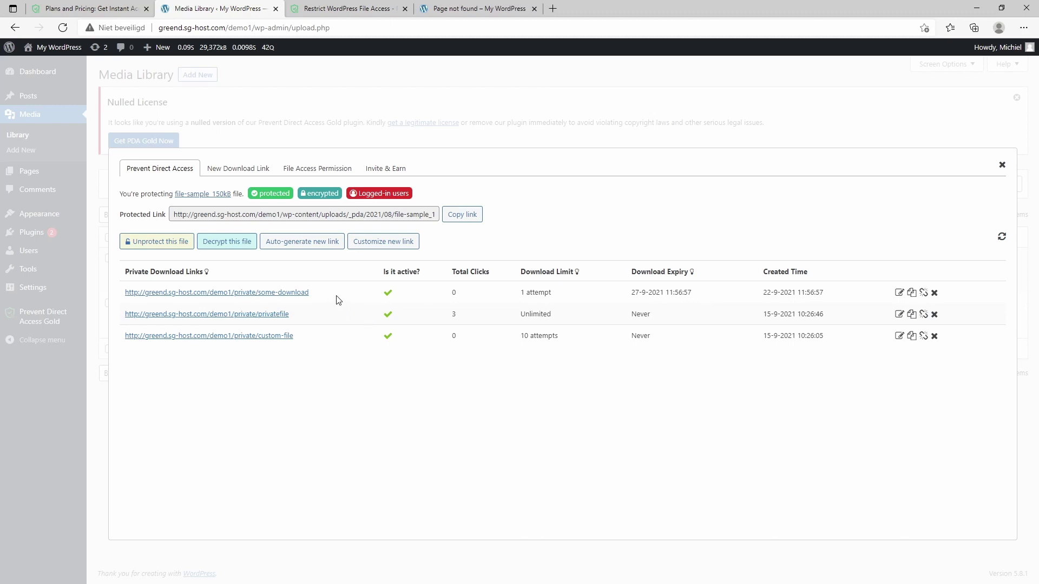
left_click_drag(337, 296, 121, 292)
key("ctrl+c")
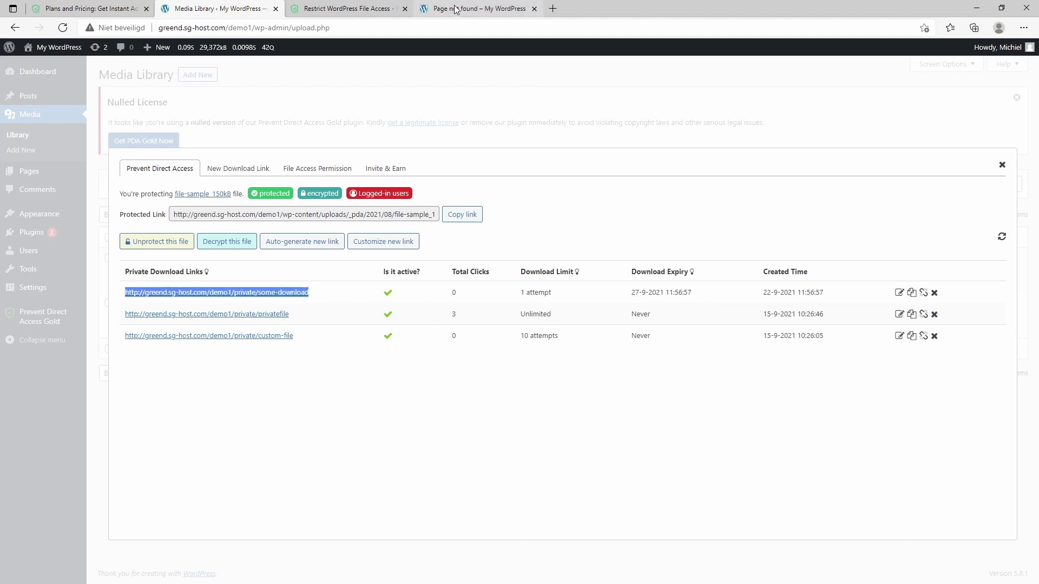
Step: Open the some-download link in a new Edge tab to view the Lorem ipsum PDF
left_click(555, 8)
key("ctrl+v")
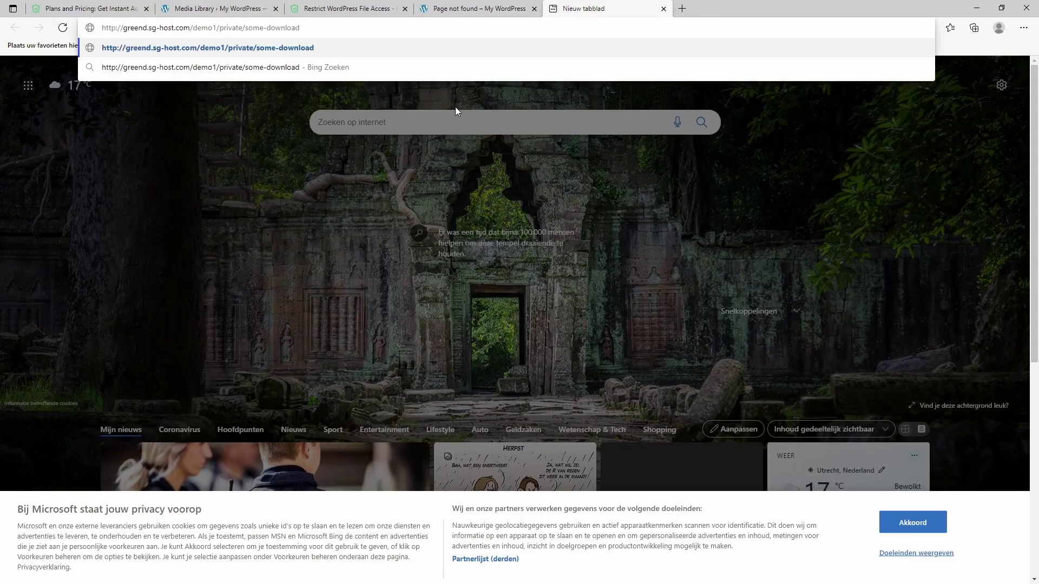
key("Return")
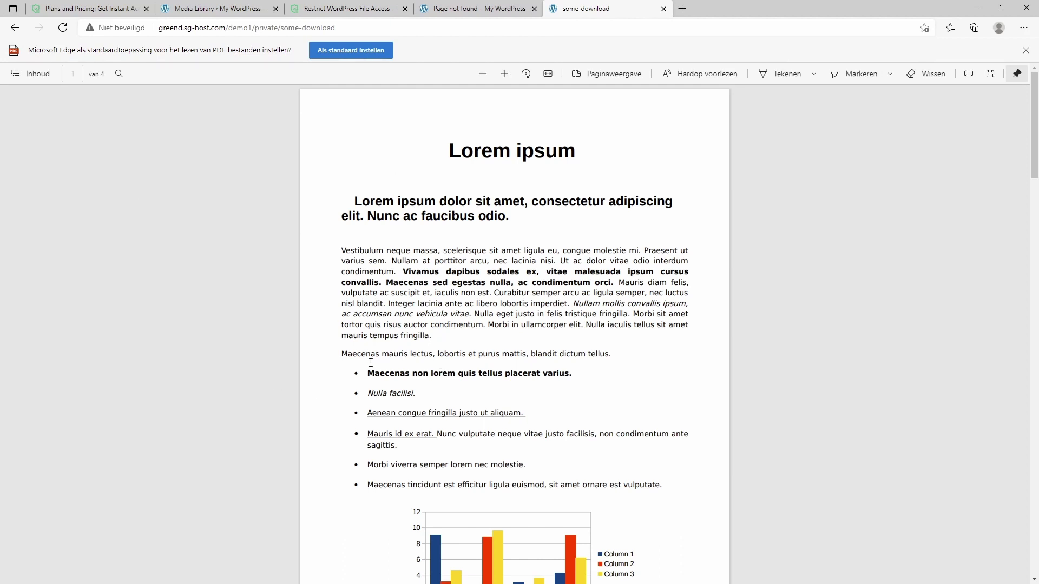
left_click(1025, 50)
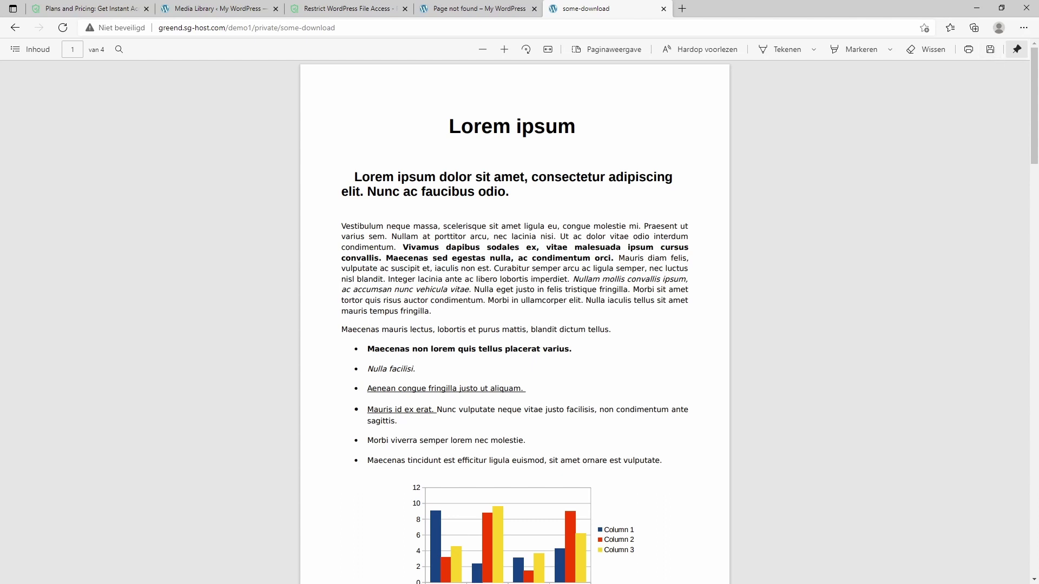
left_click(210, 8)
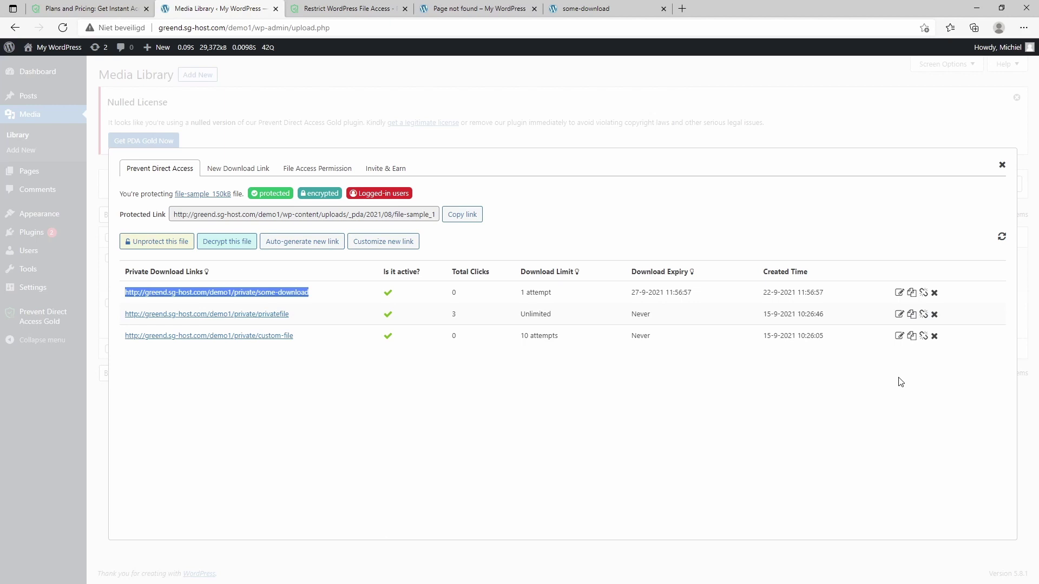
Step: Delete the custom-file and privatefile download links
left_click(935, 336)
left_click(473, 193)
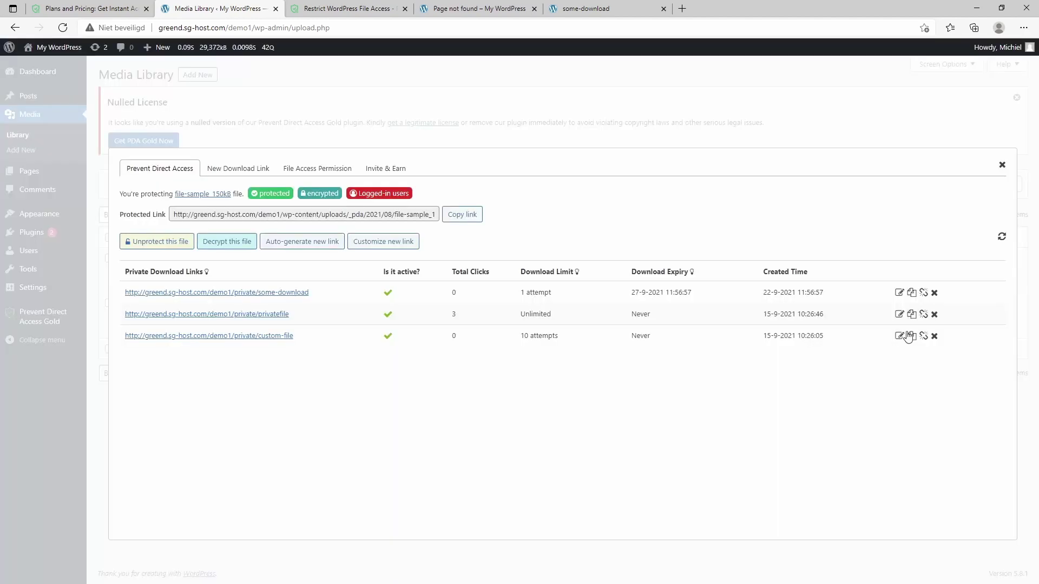
left_click(935, 315)
left_click(476, 191)
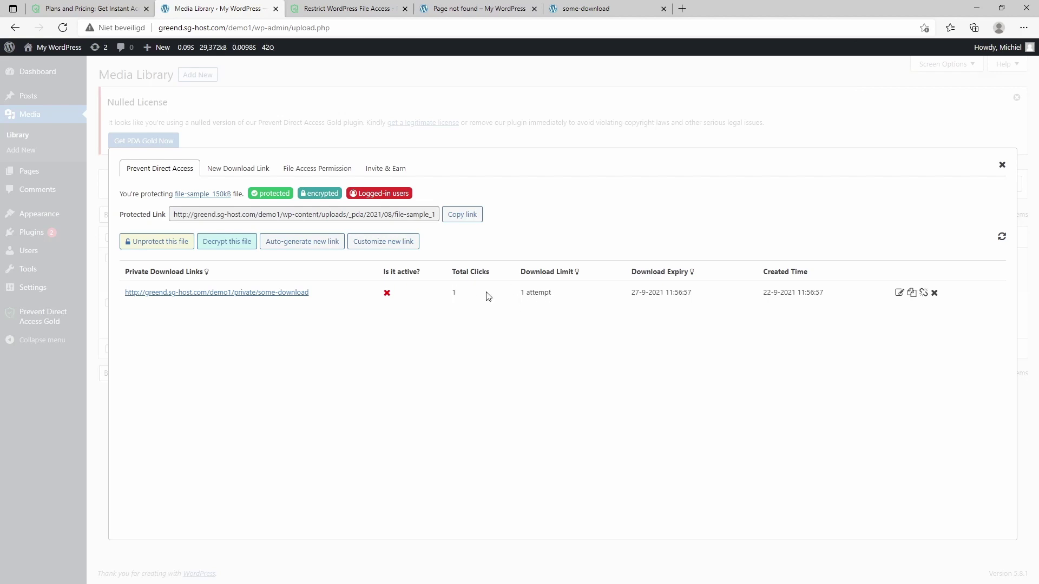
Step: Reload the used some-download link to confirm it fails, then close the protection panel
left_click(570, 6)
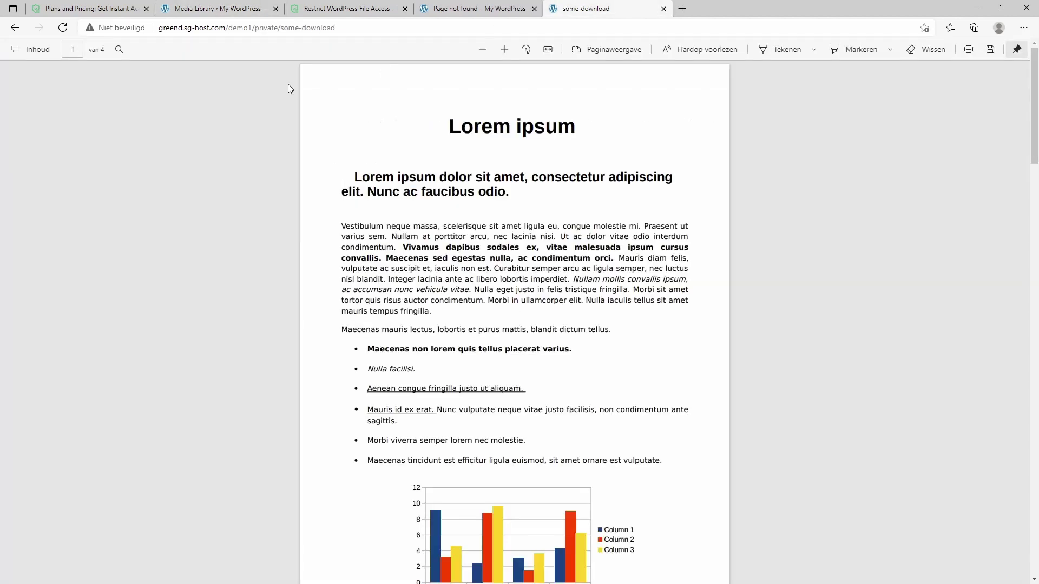
left_click(63, 28)
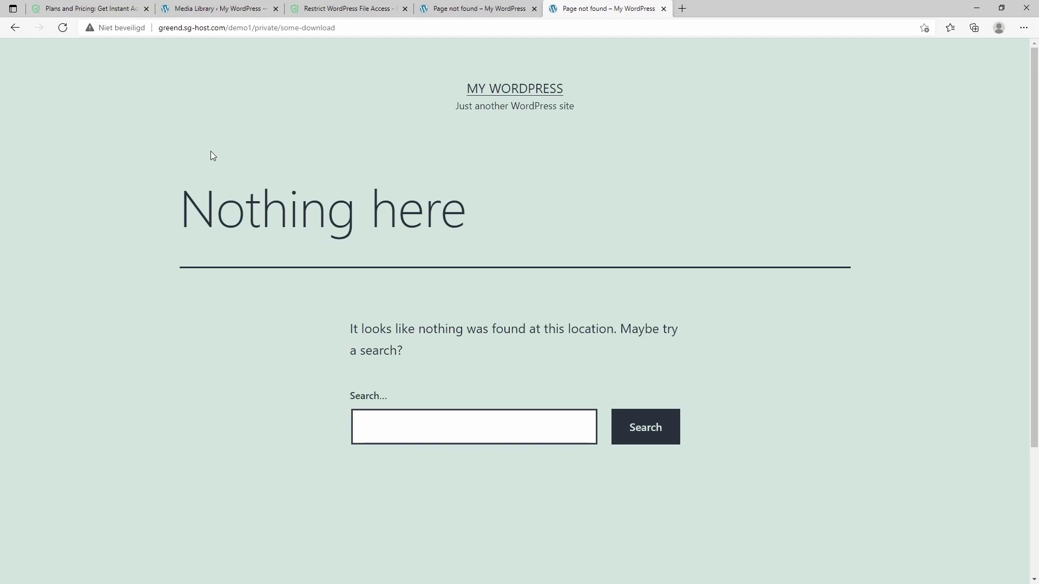
left_click(157, 7)
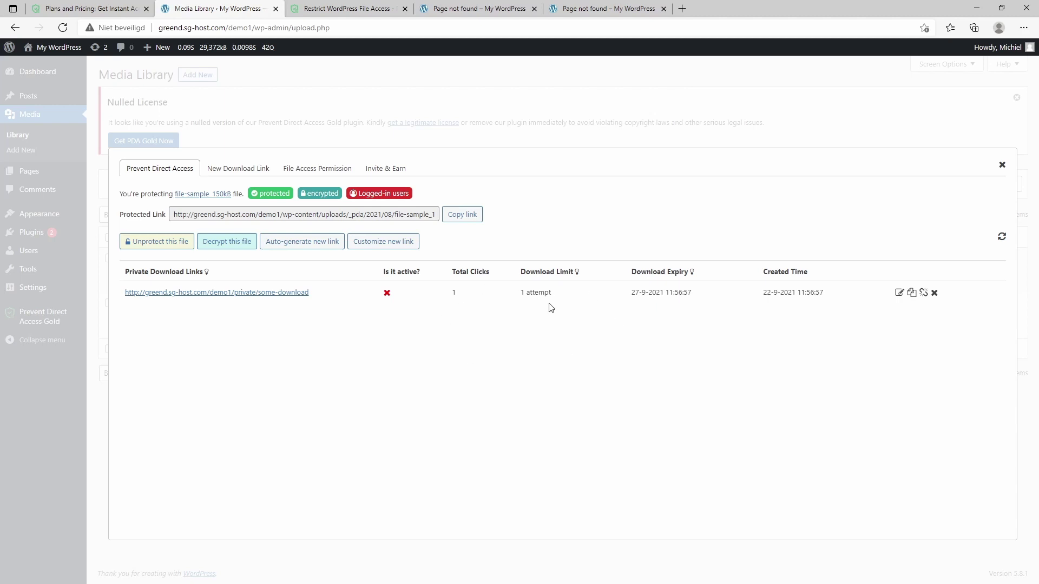
left_click(1002, 165)
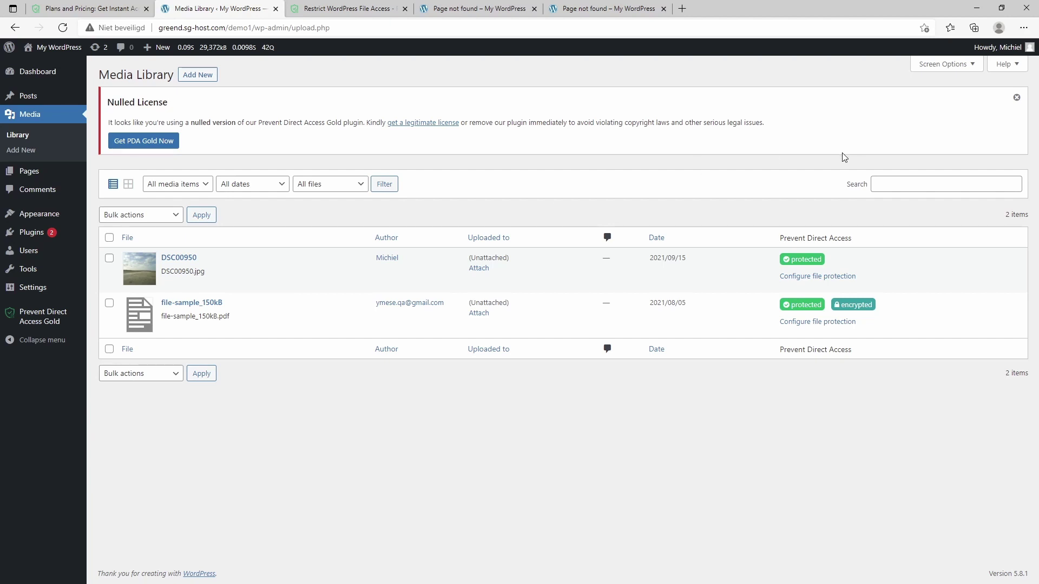
Step: Bulk-unprotect all media files, then bulk-protect them again
left_click(110, 238)
left_click(142, 215)
left_click(142, 260)
left_click(201, 215)
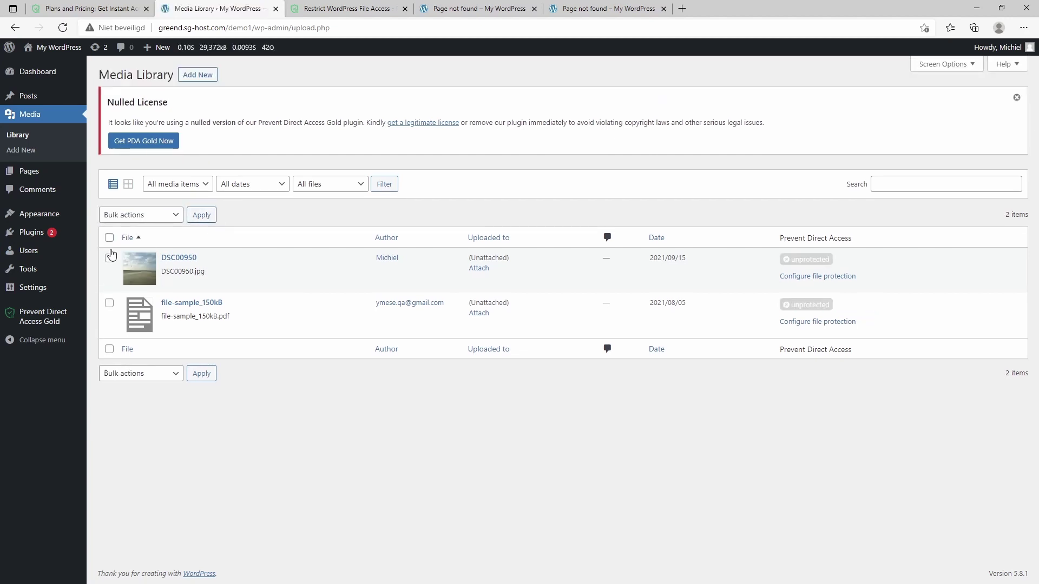
left_click(139, 216)
left_click(142, 250)
left_click(201, 214)
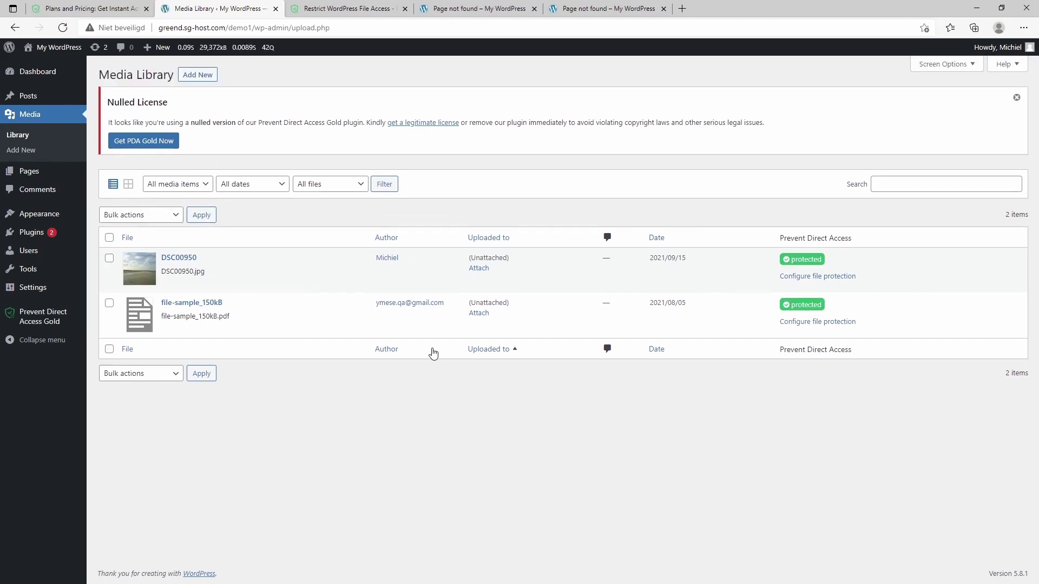
Step: Encrypt file-sample_150kB, then go to the Prevent Direct Access Gold settings
left_click(790, 325)
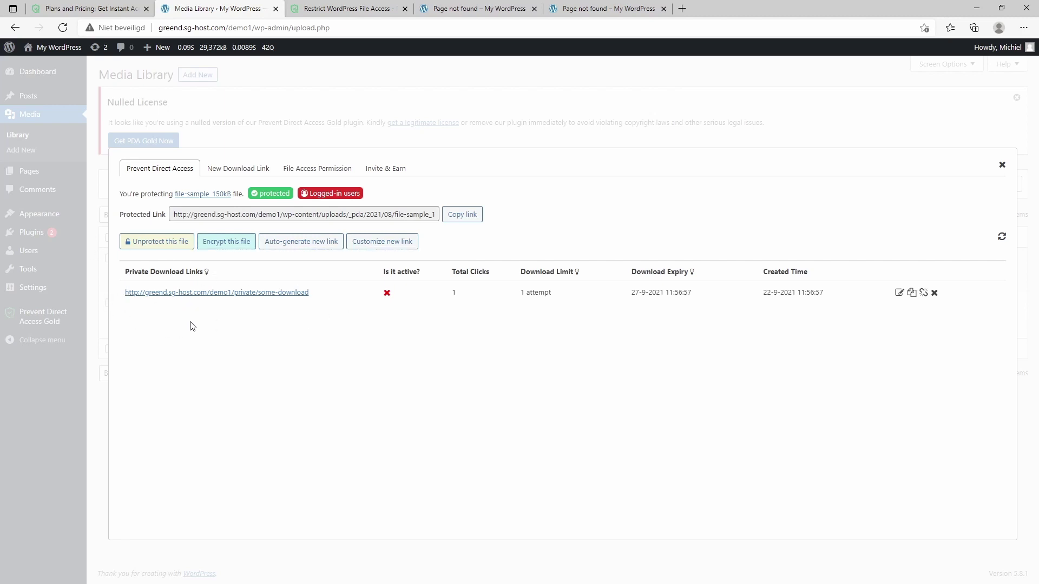
left_click(227, 243)
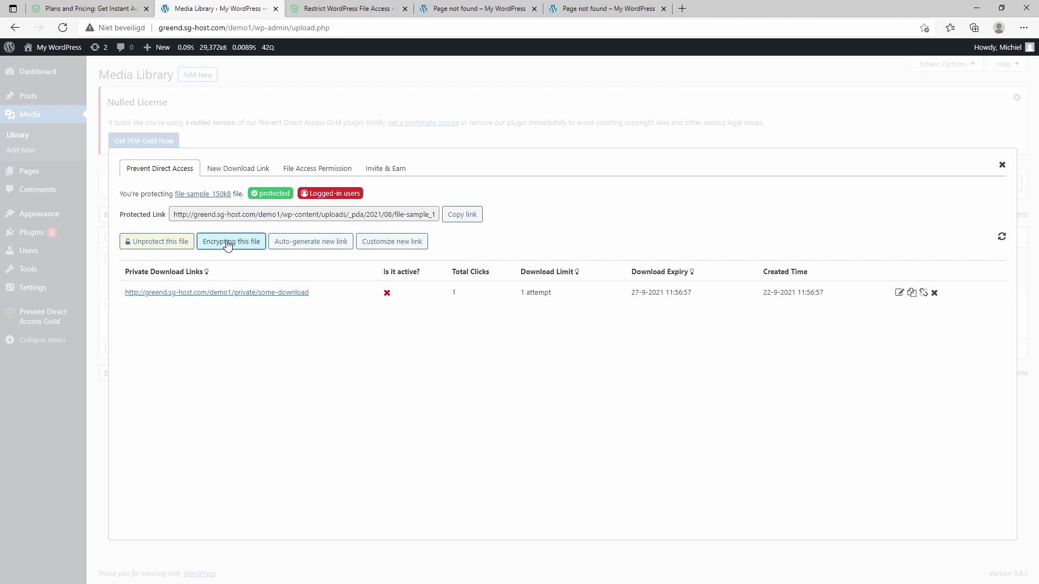
left_click(1002, 165)
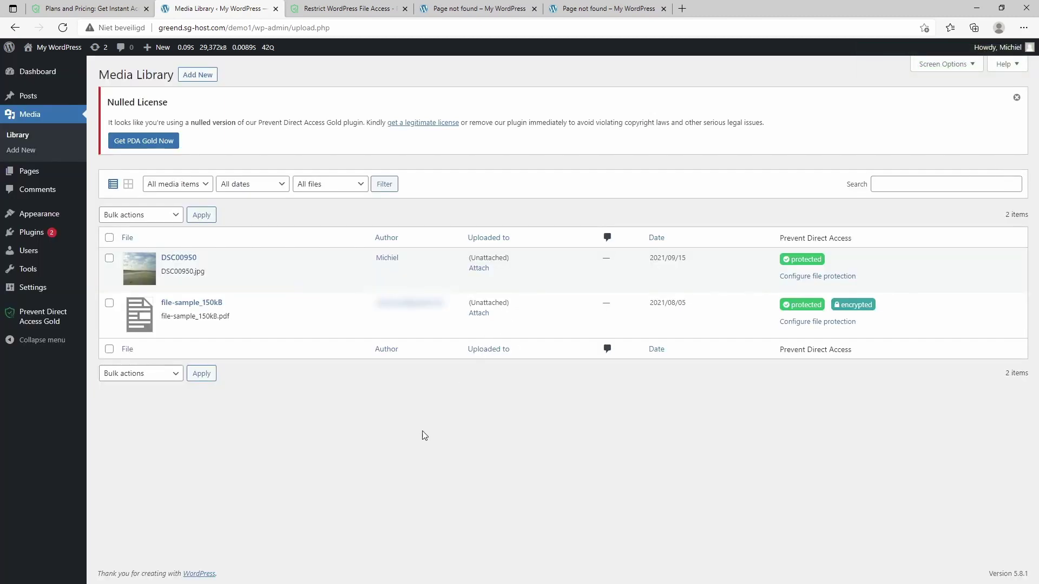
mouse_move(334, 325)
left_click(46, 319)
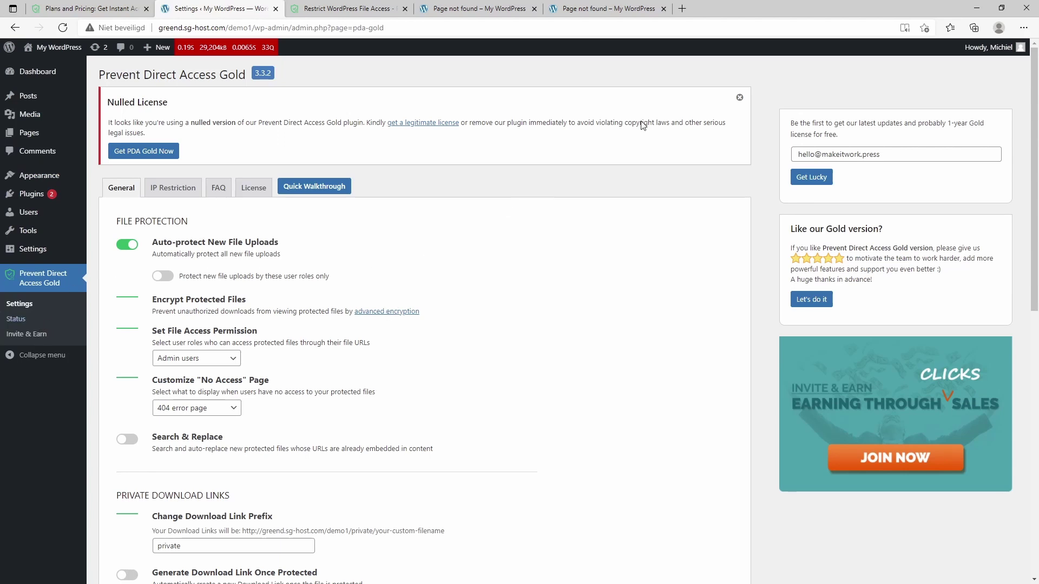
Step: Dismiss the Nulled License notice and review the upload-protection and file access role options
left_click(739, 98)
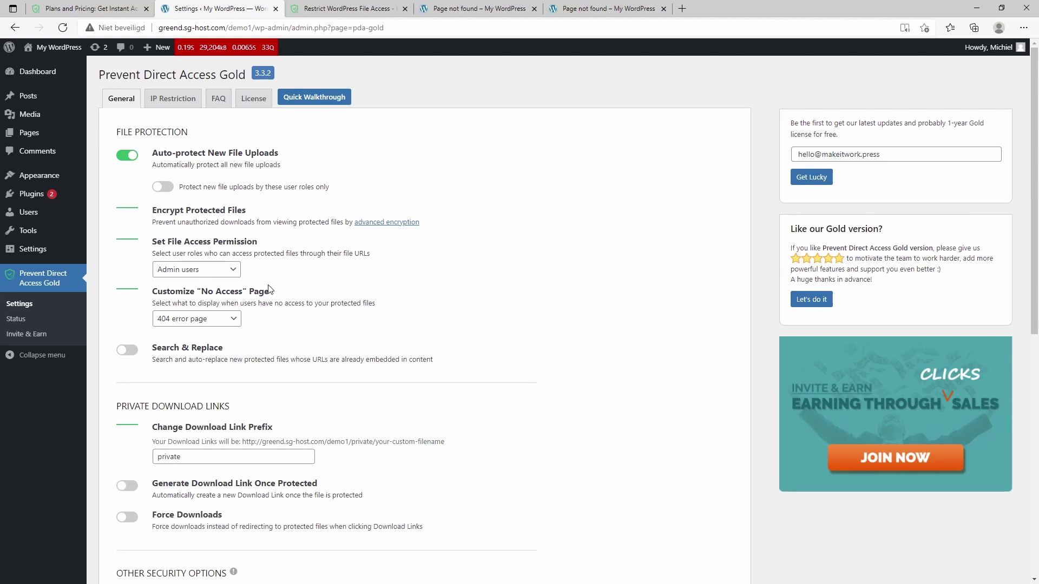
left_click(165, 188)
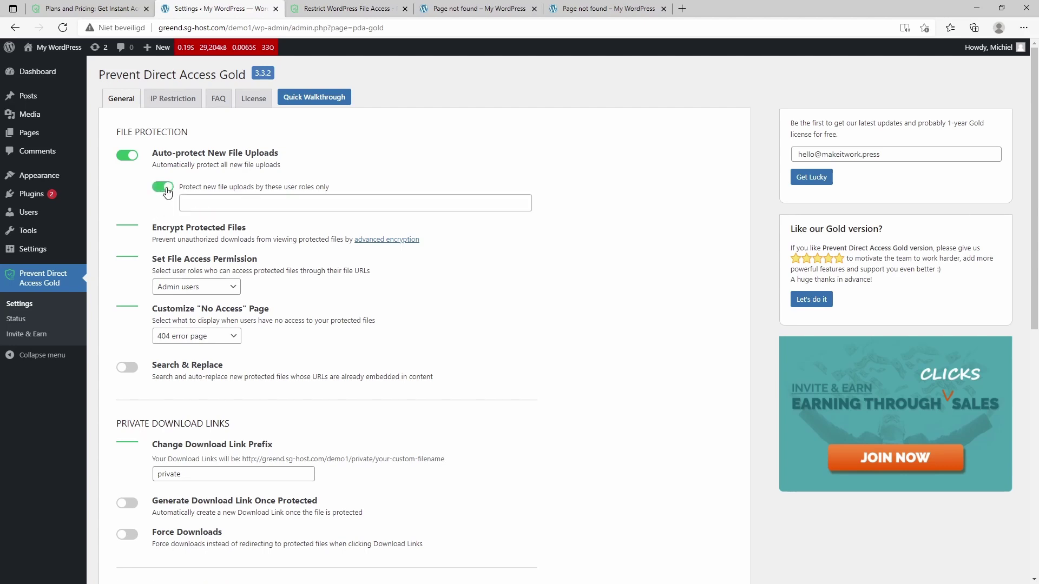
left_click(167, 189)
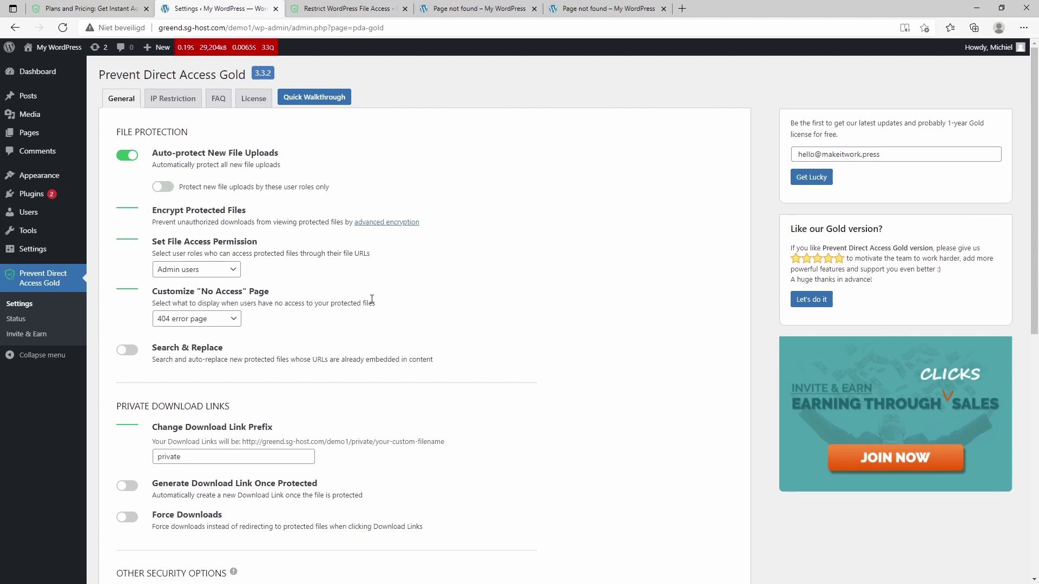
scroll(371, 299, "down", 2)
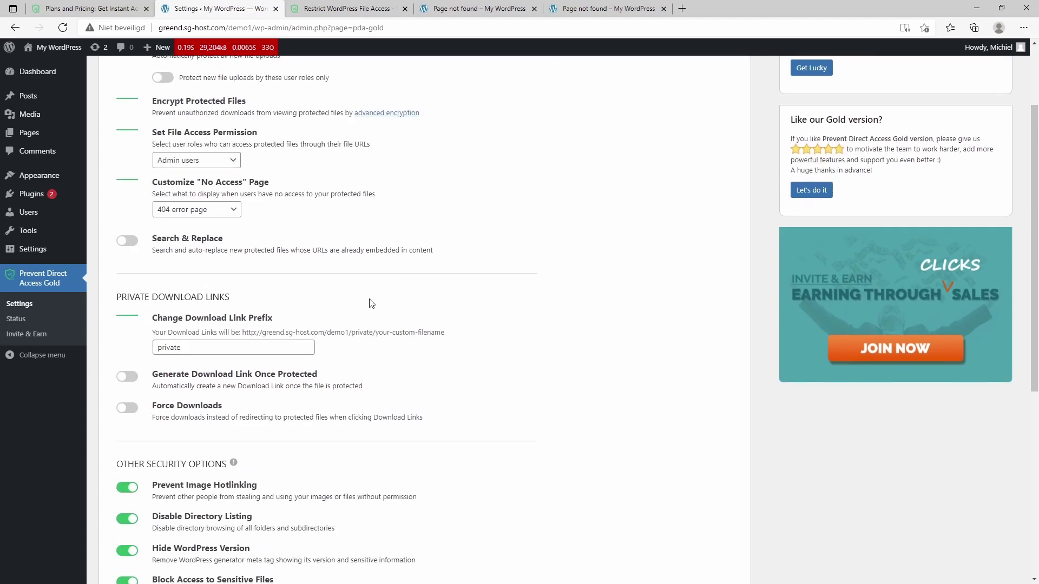
left_click(213, 165)
left_click(381, 160)
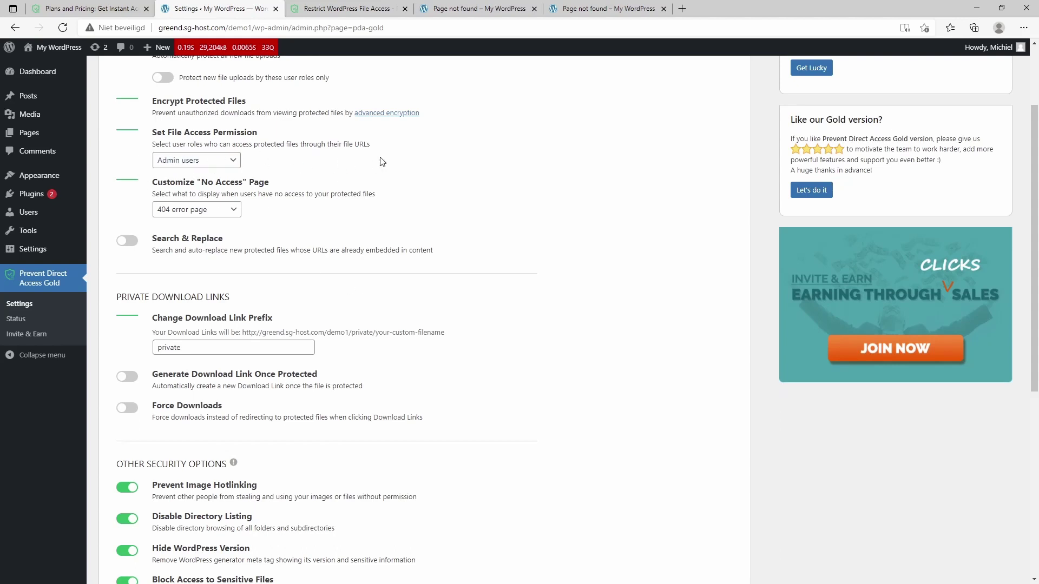
Step: Turn on Search & Replace, check its page choices, and mark the private/ link prefix
left_click(125, 242)
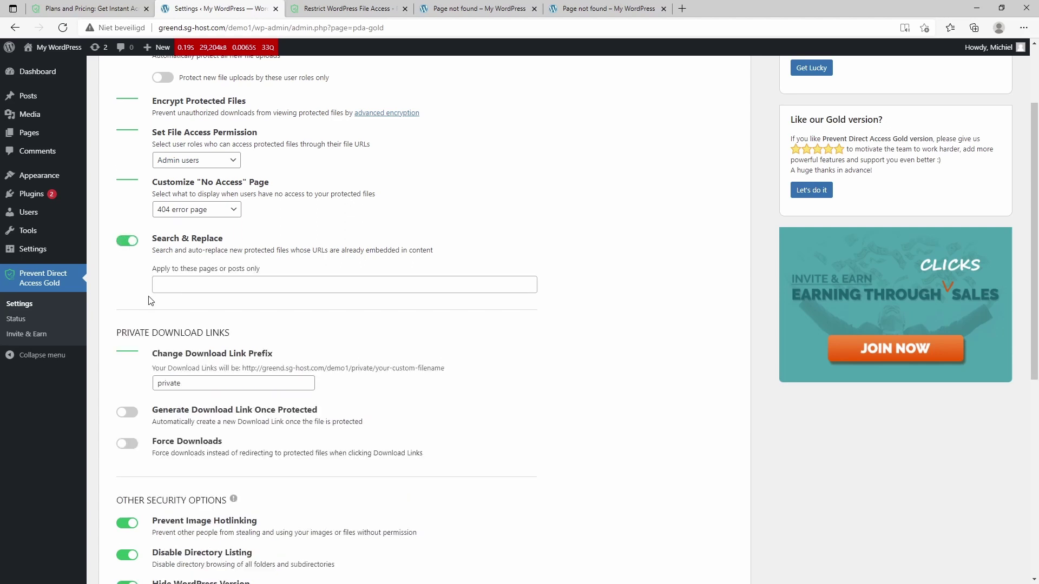
left_click(155, 284)
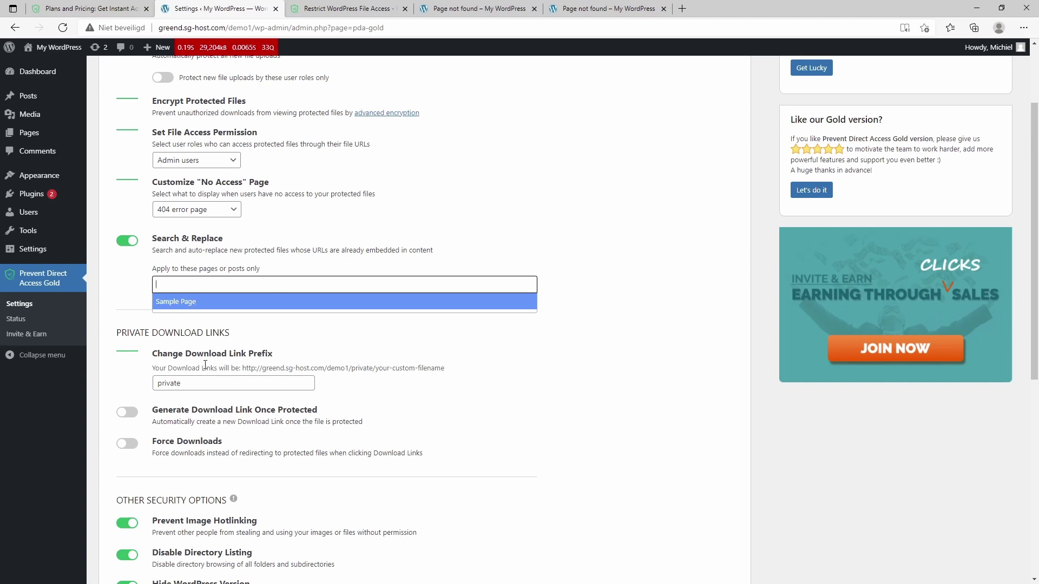
left_click(509, 398)
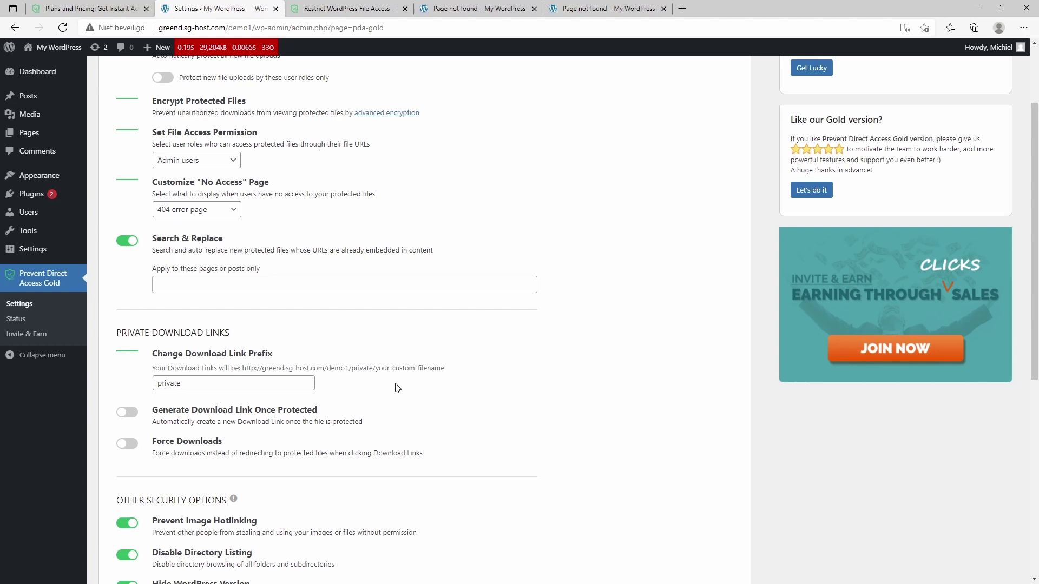
scroll(398, 388, "down", 4)
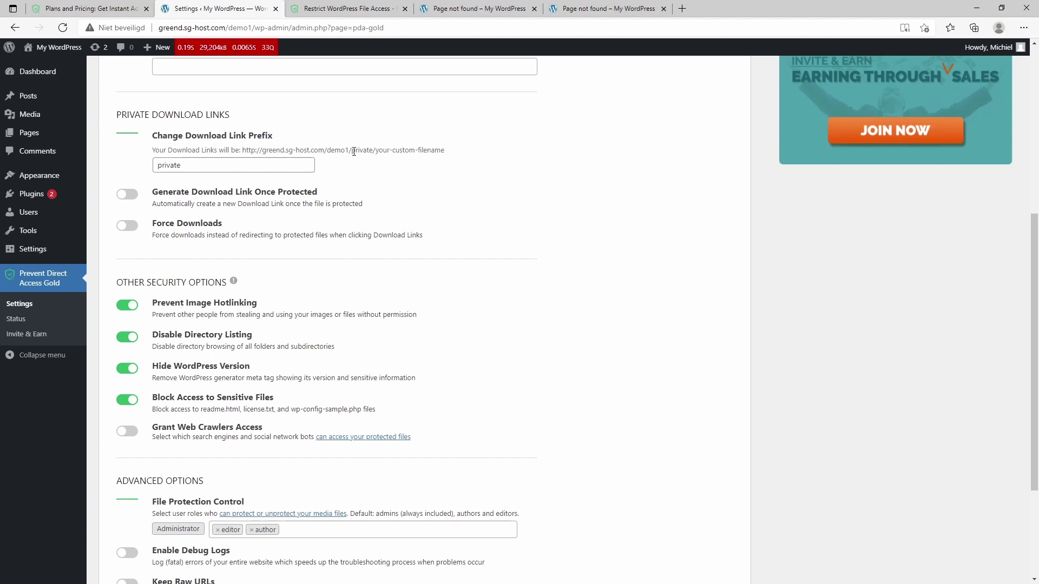
left_click_drag(351, 152, 376, 153)
left_click(426, 196)
scroll(480, 200, "down", 2)
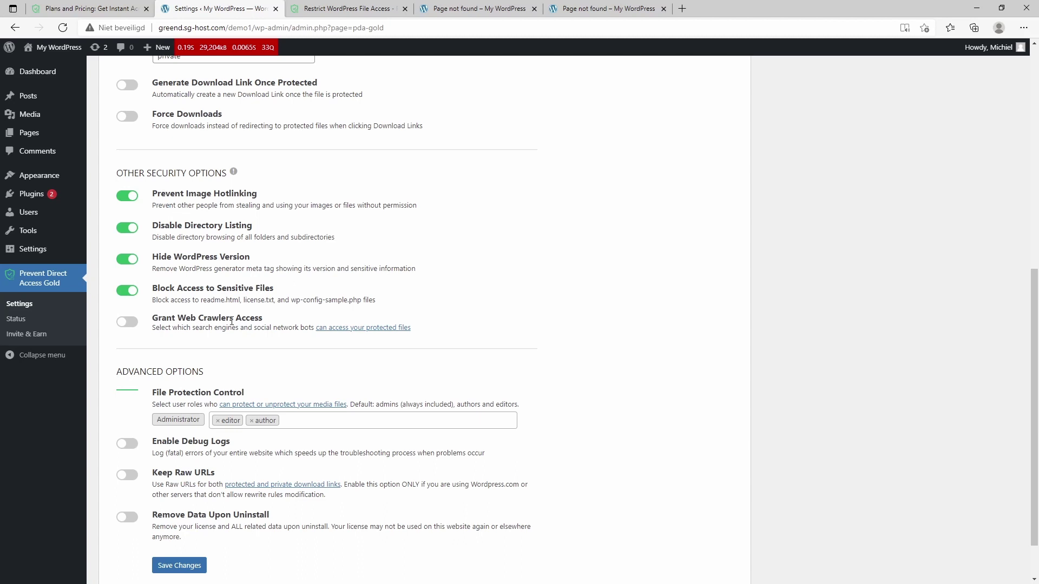
scroll(208, 323, "down", 2)
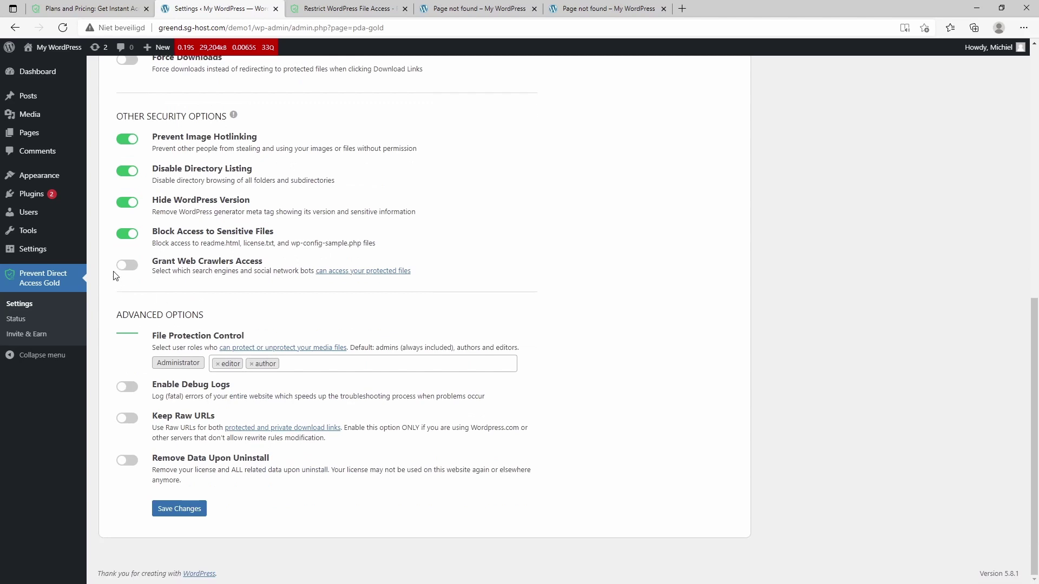
Step: Review the web crawler bot list and file-protection role choices, leaving crawler access off
left_click(127, 267)
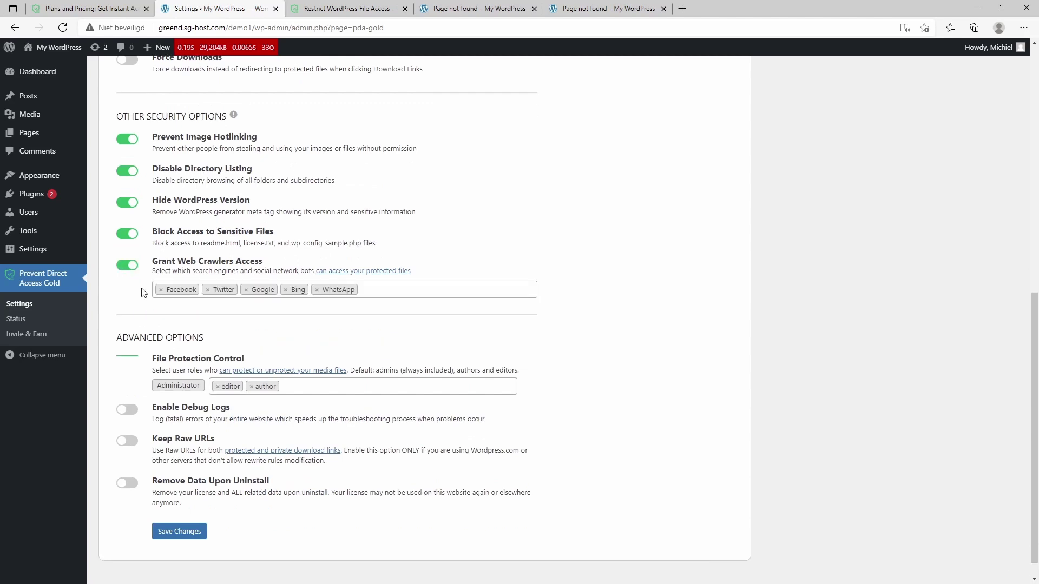
left_click(409, 287)
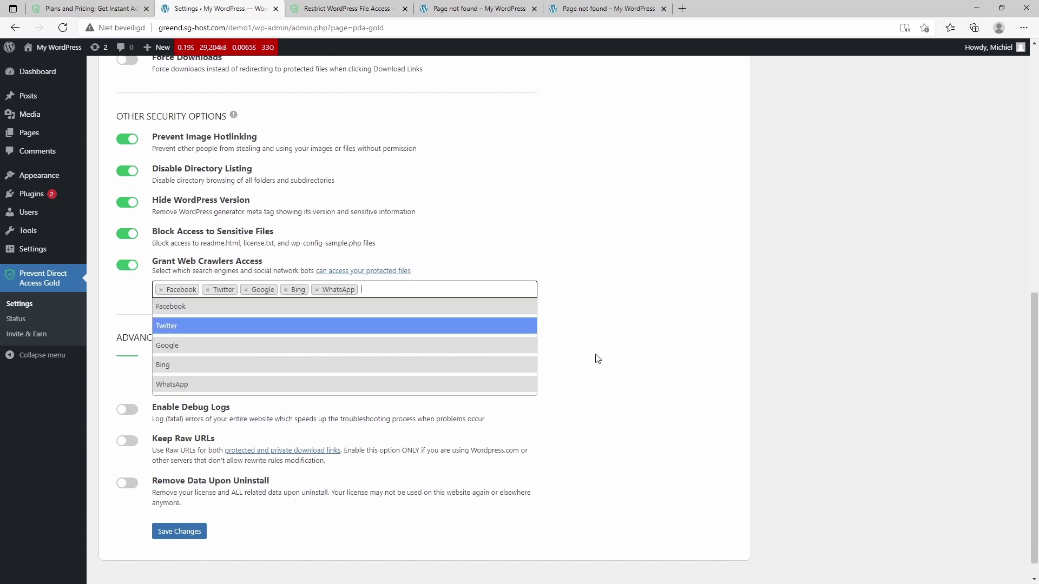
left_click(619, 301)
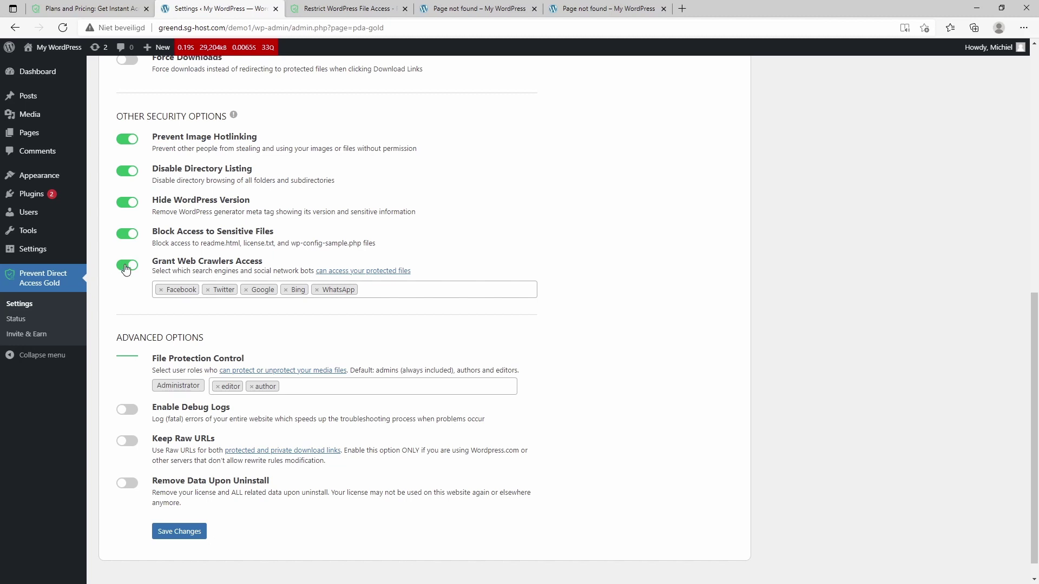
left_click(126, 266)
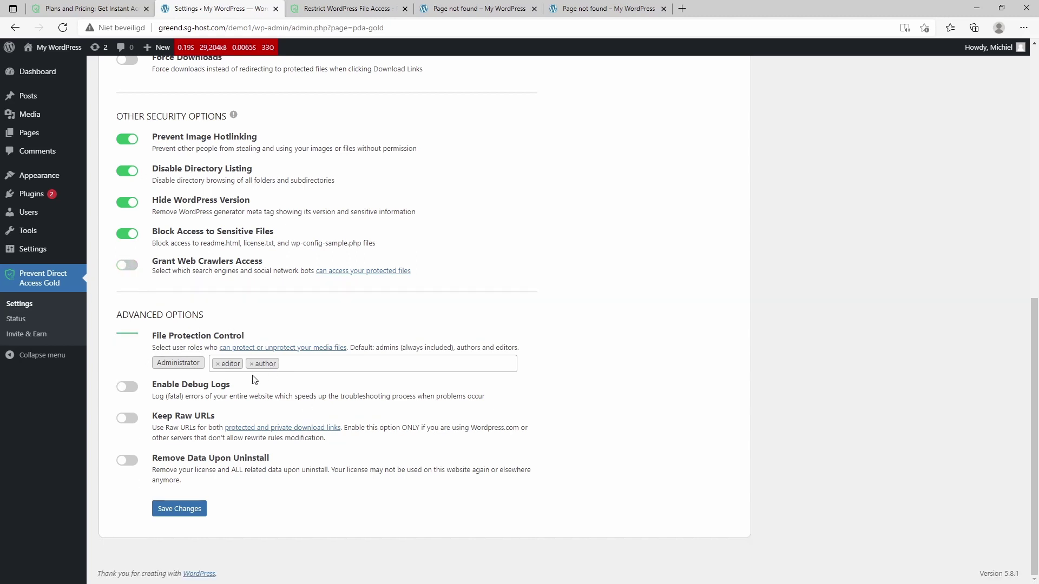
left_click(307, 367)
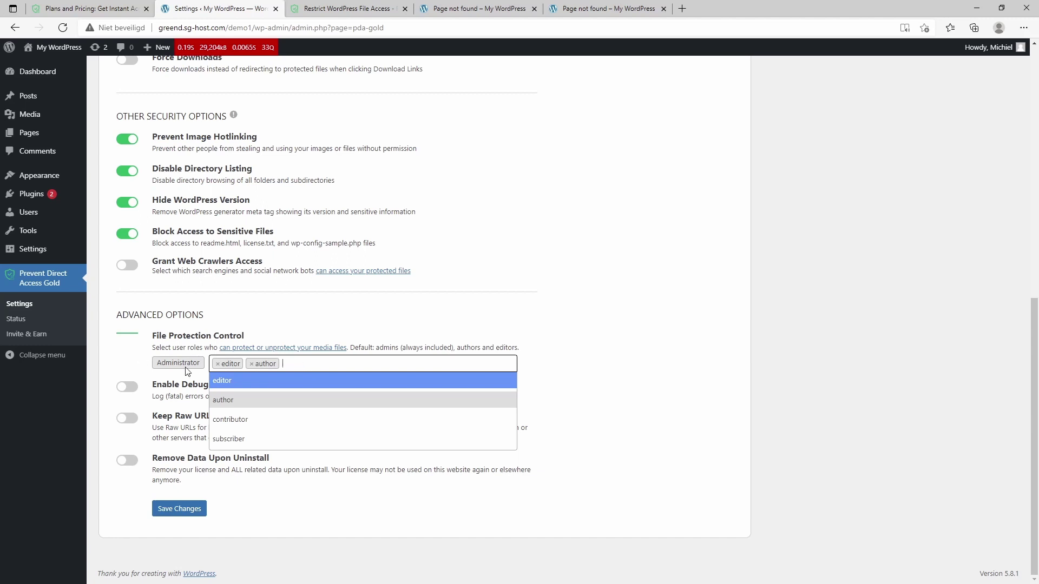
left_click(324, 329)
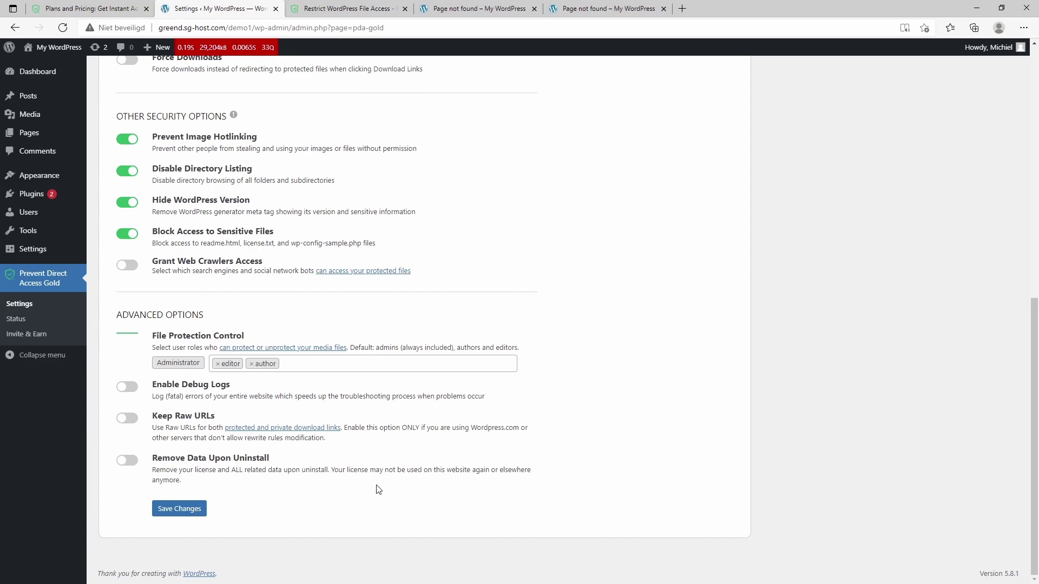
scroll(379, 487, "up", 9)
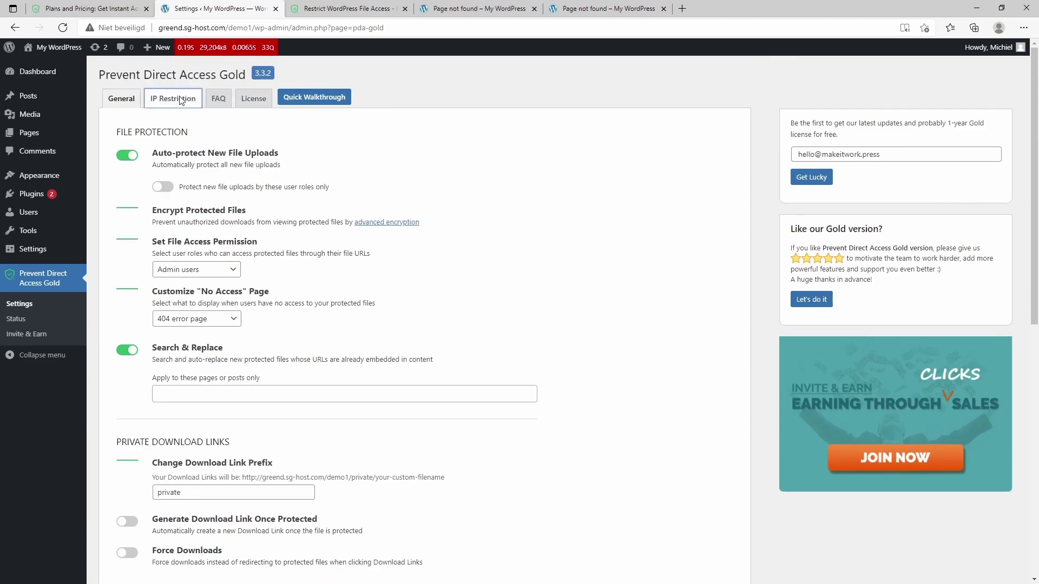
Step: View the empty IP Restriction blacklist for download links, then open the FAQ tab
left_click(173, 98)
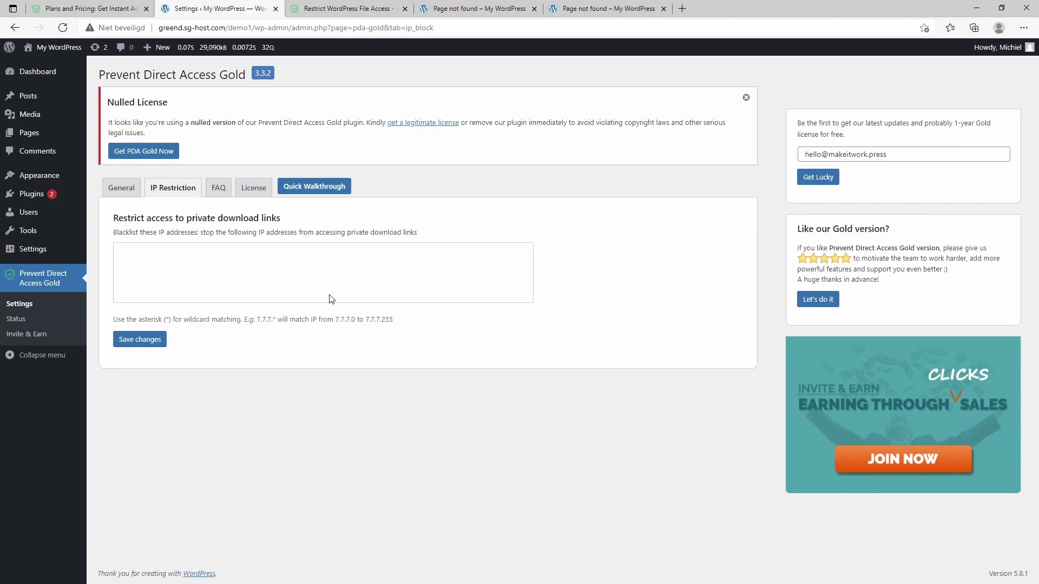
left_click(189, 263)
left_click(218, 195)
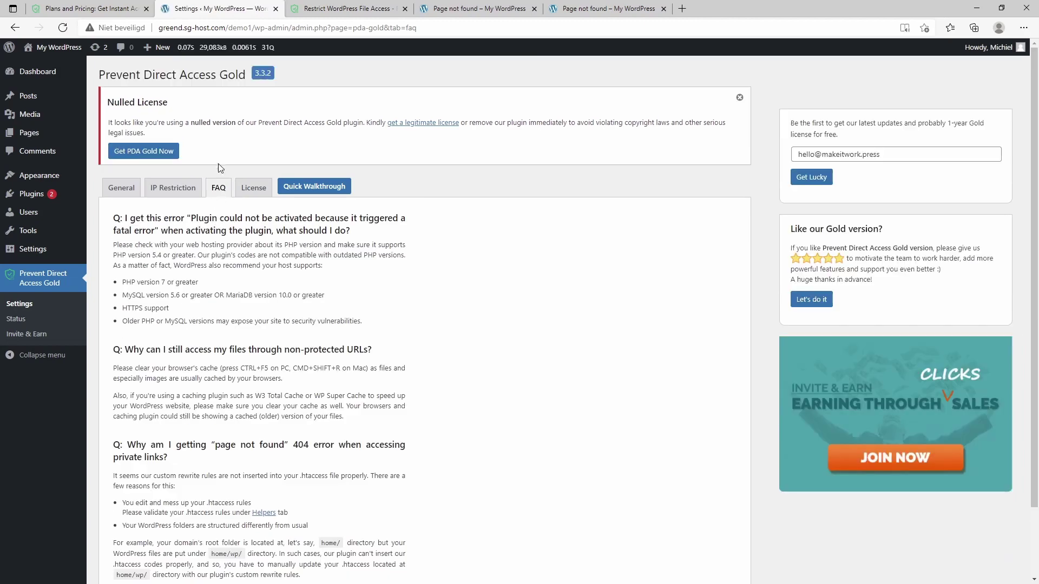
Step: Check the 3-site Gold license, then start the quick walkthrough and dismiss the nulled-license notice
left_click(250, 192)
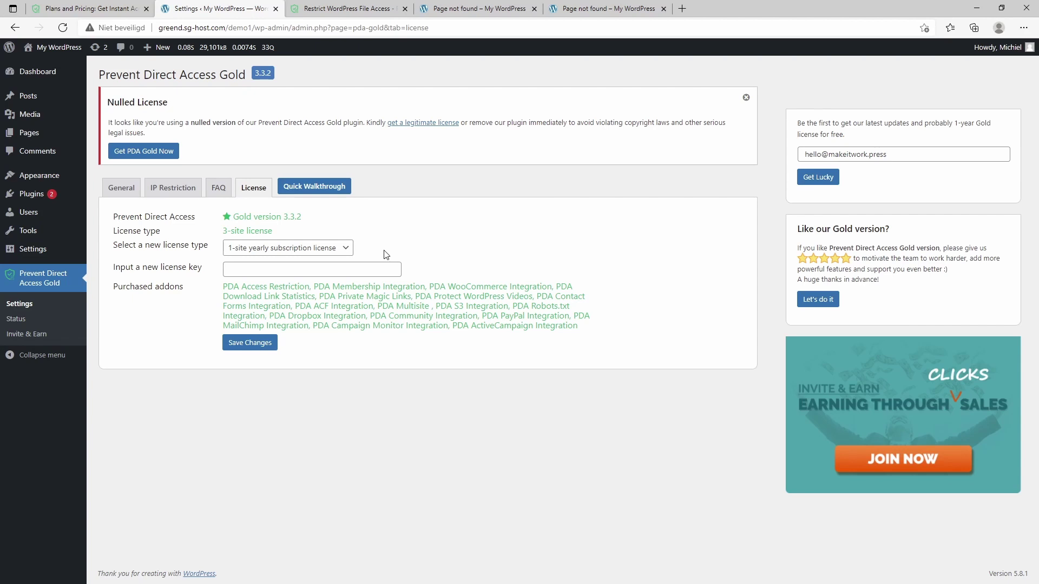
left_click(318, 188)
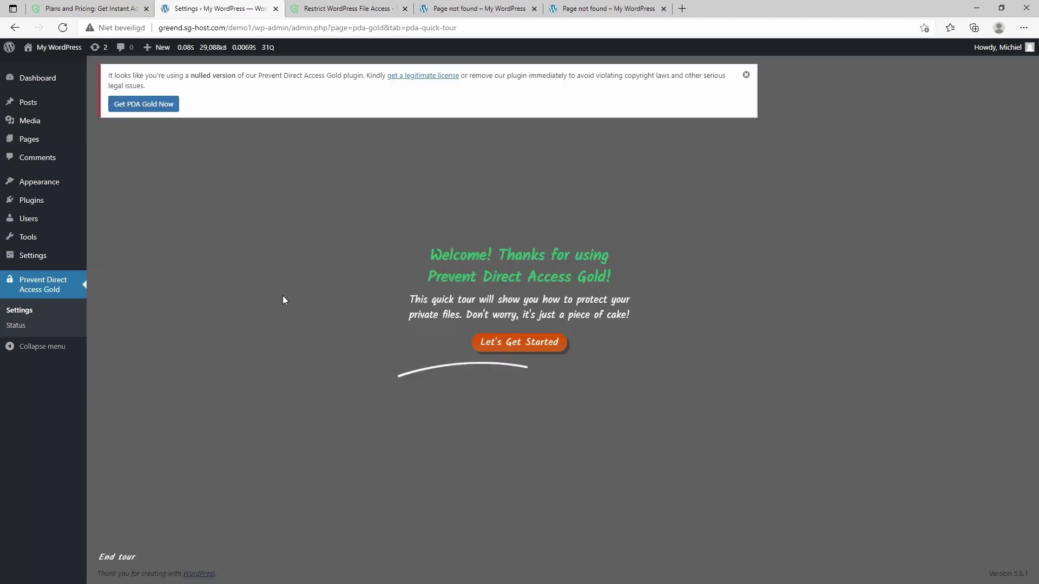
left_click(746, 74)
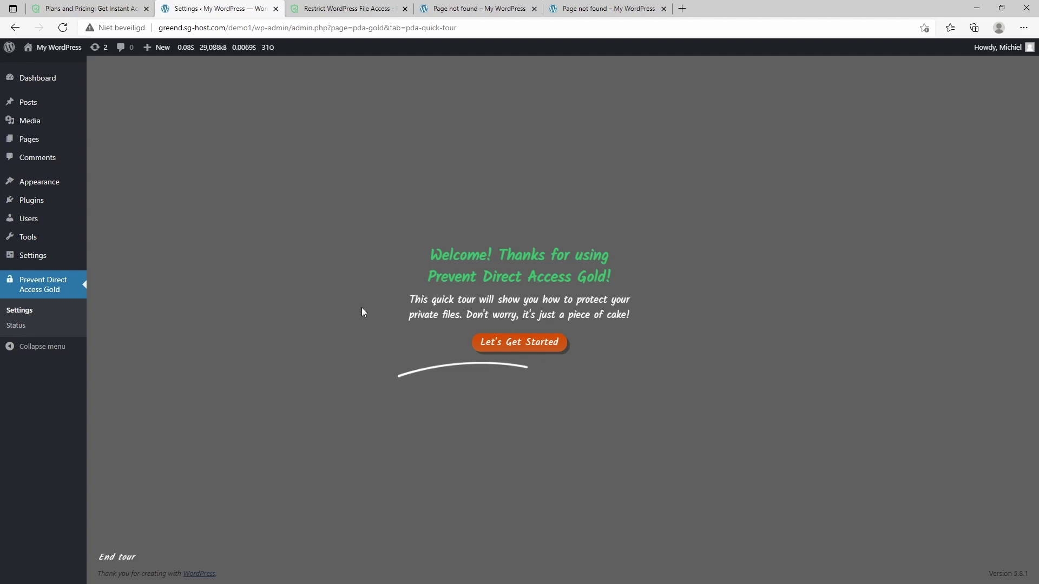
Step: Step through the quick tour from Let's Get Started to Complete, then switch to the pricing tab
left_click(520, 343)
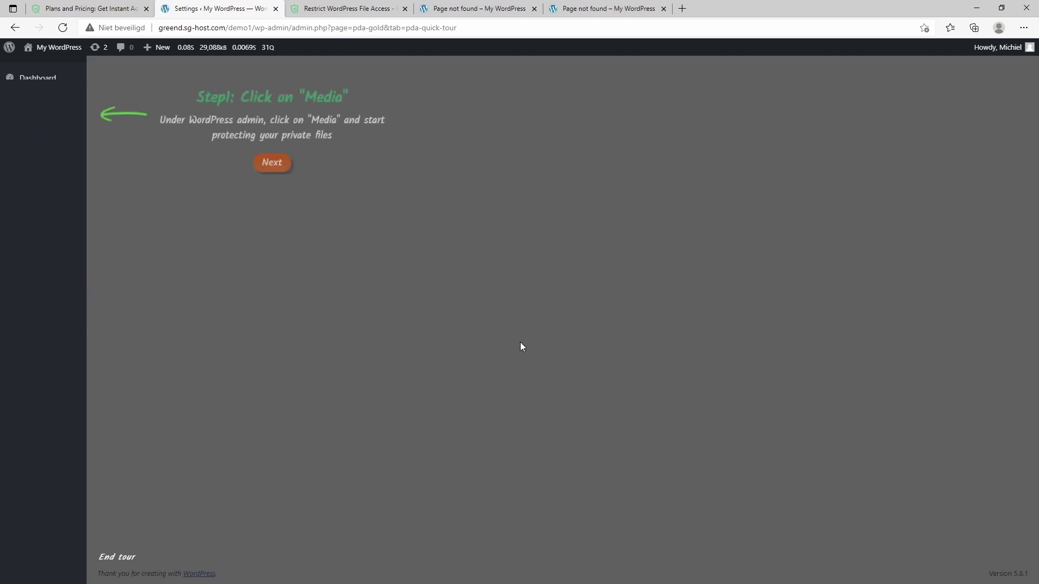
left_click(272, 165)
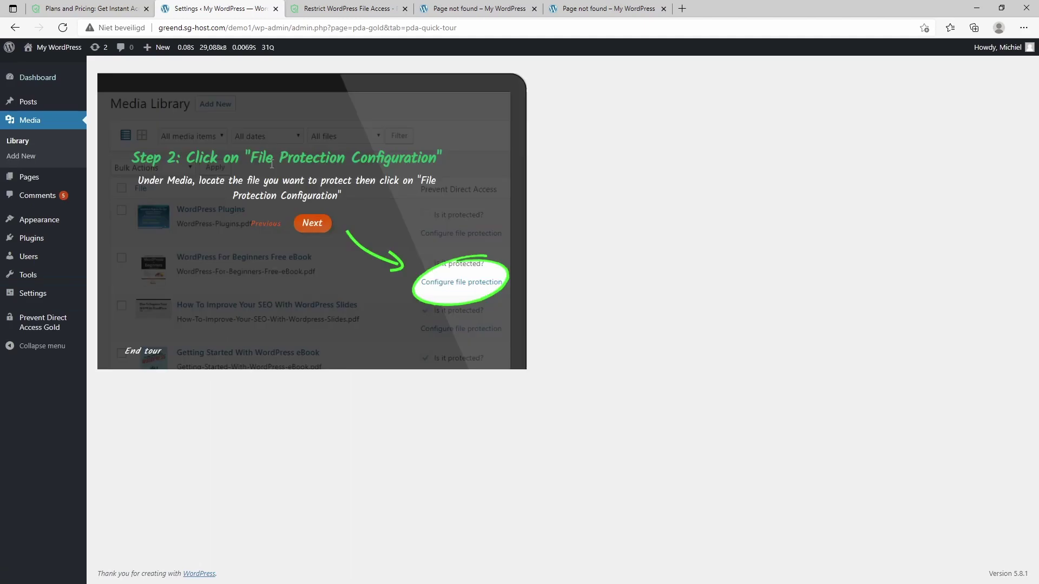
left_click(313, 224)
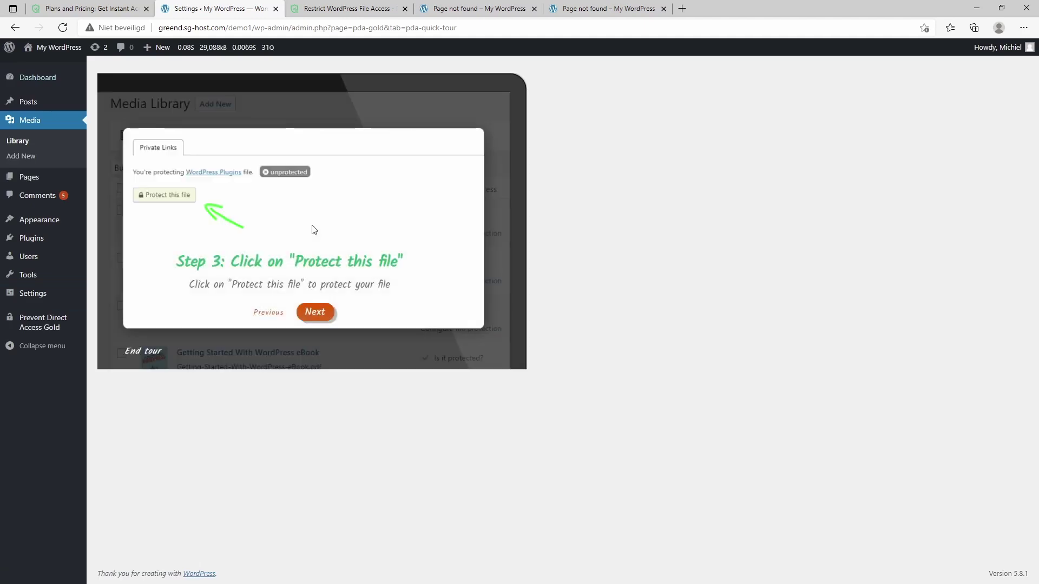
left_click(318, 314)
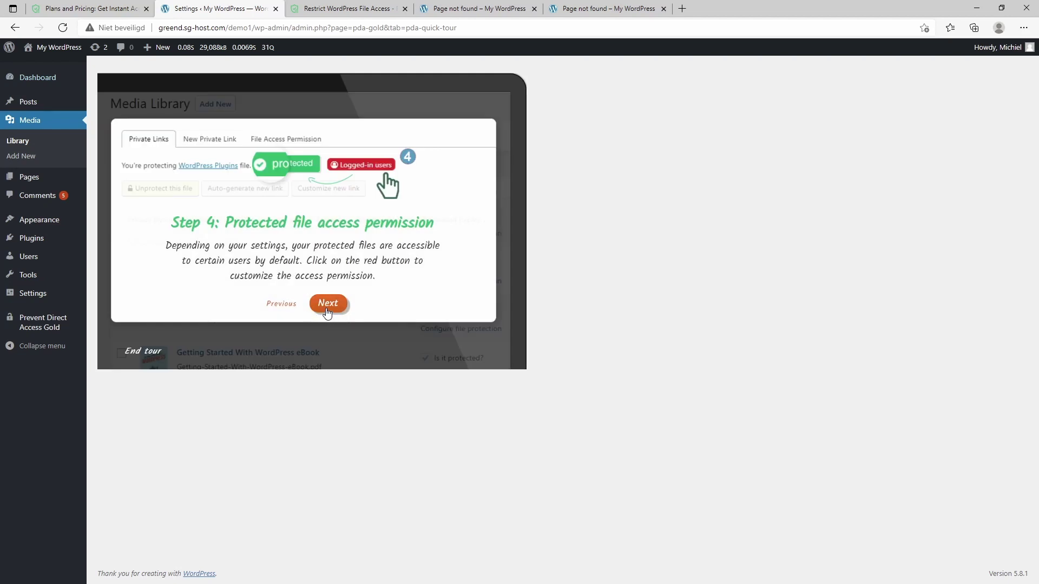
left_click(327, 304)
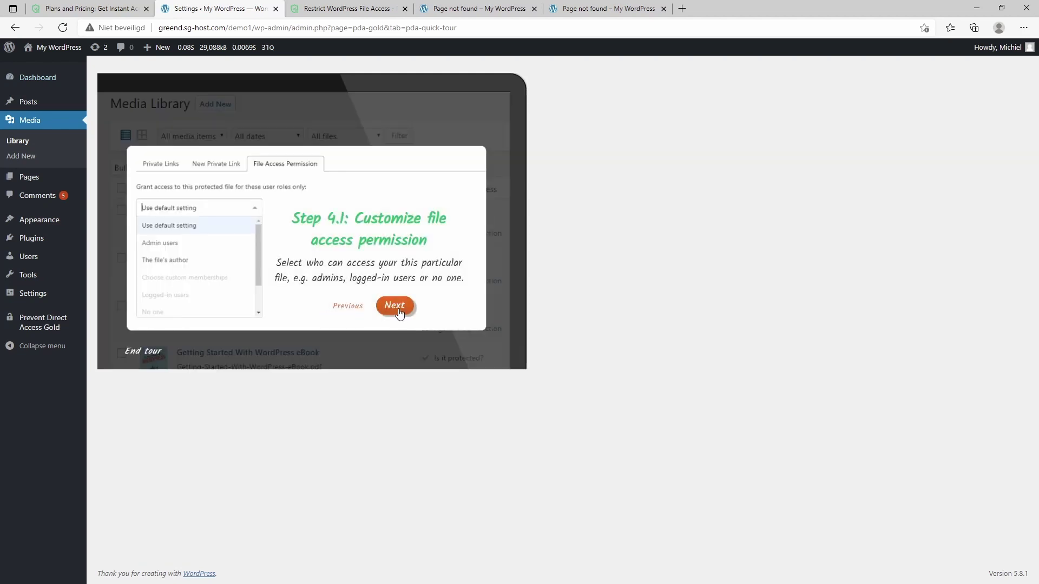
left_click(398, 310)
left_click(326, 311)
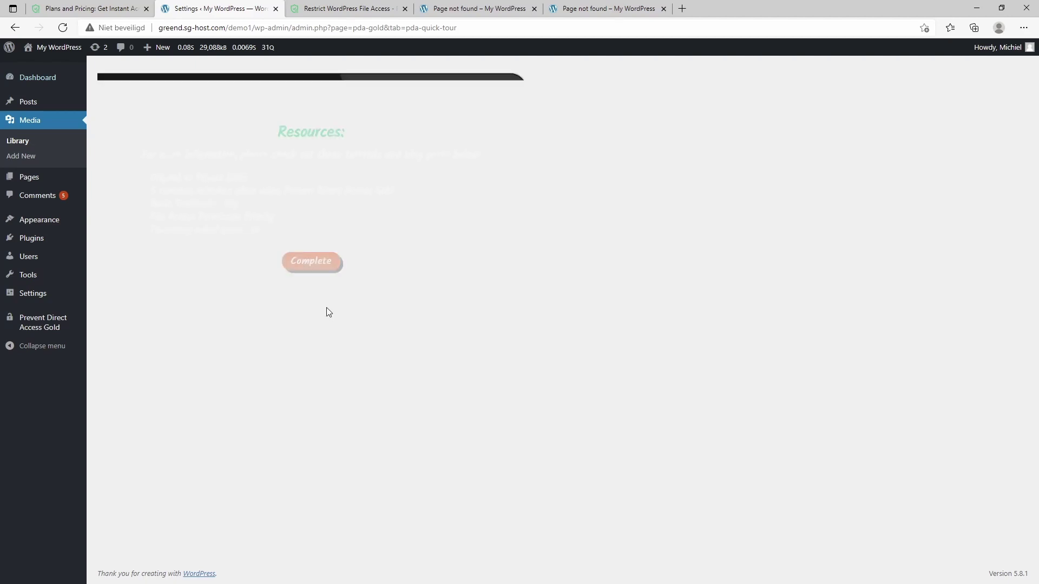
left_click(315, 263)
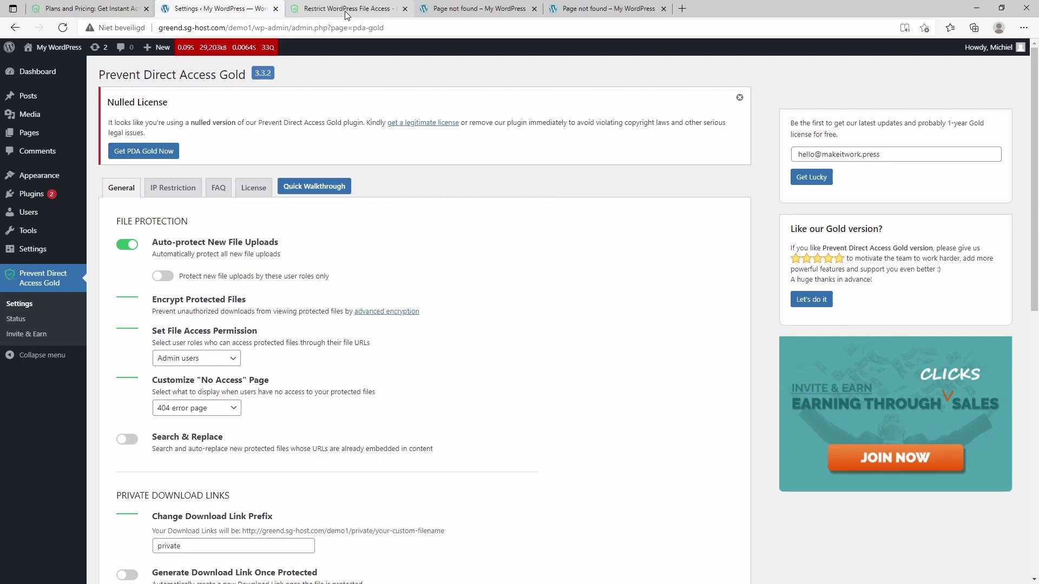
left_click(346, 8)
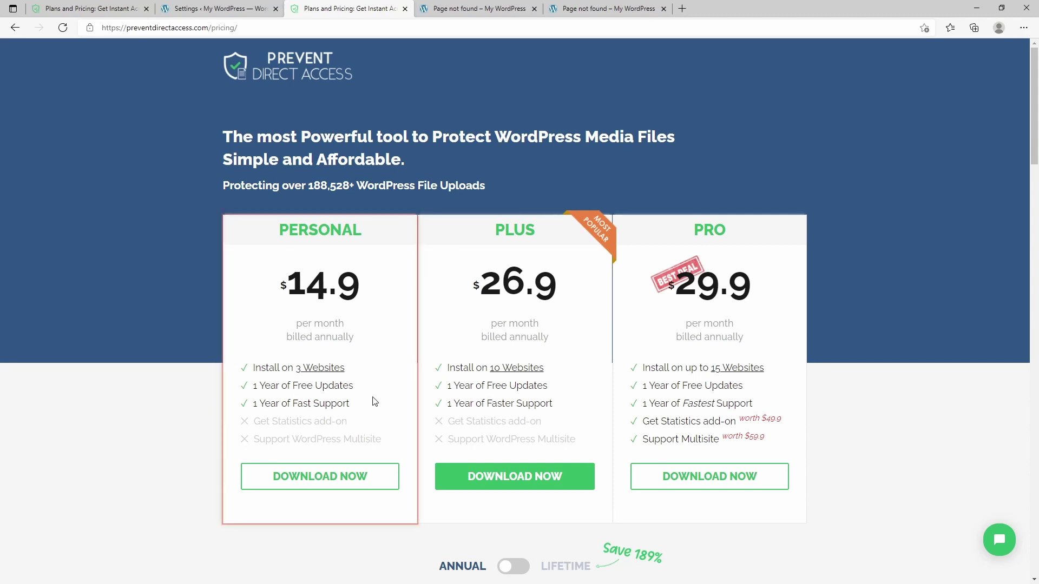
Step: Scroll through the pricing plans and the Extensions catalogue, then return to the WordPress settings tab
scroll(441, 262, "down", 3)
scroll(441, 262, "up", 5)
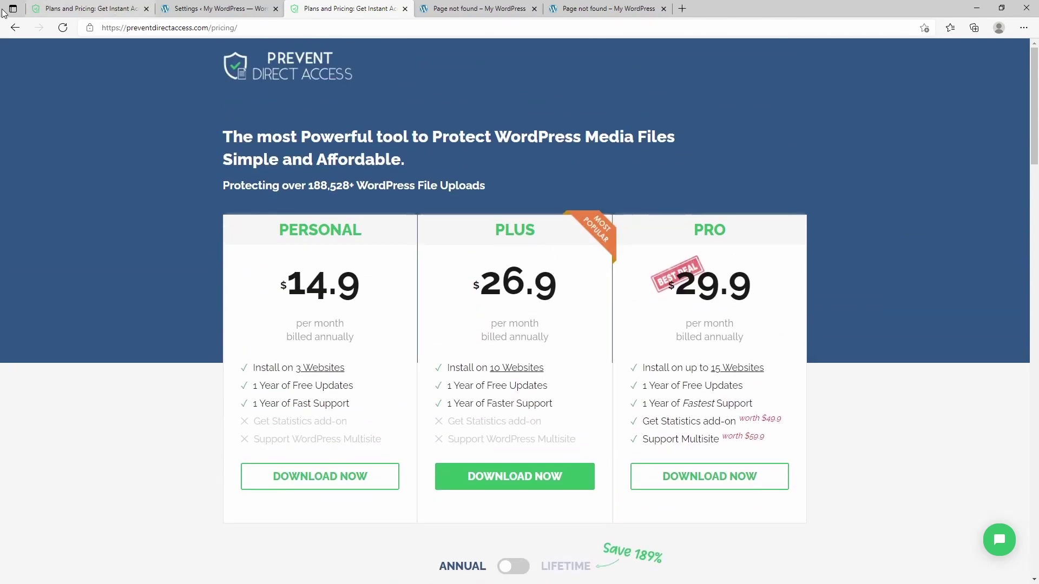
left_click(584, 70)
left_click(580, 96)
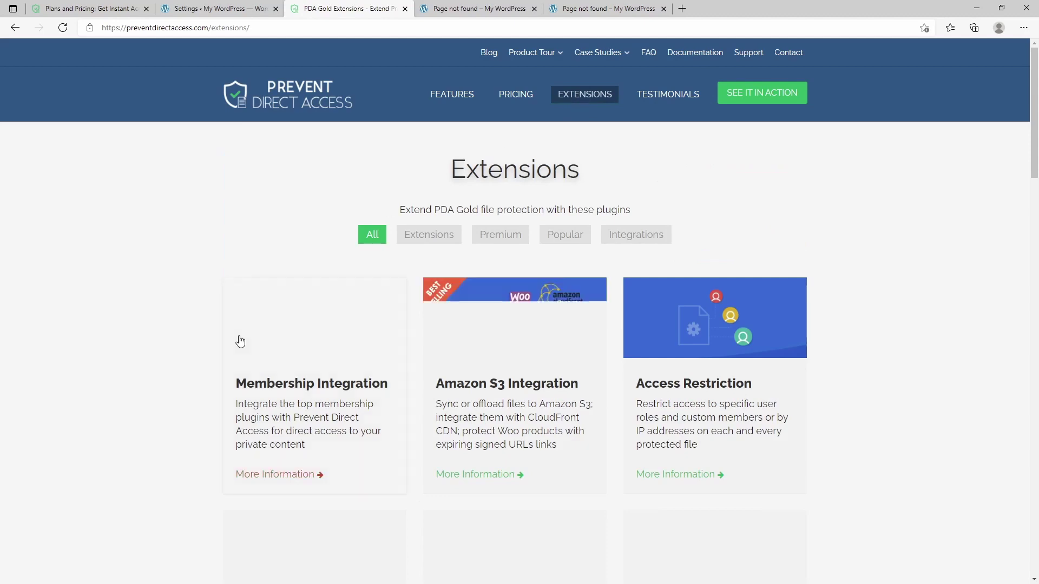
scroll(172, 373, "down", 7)
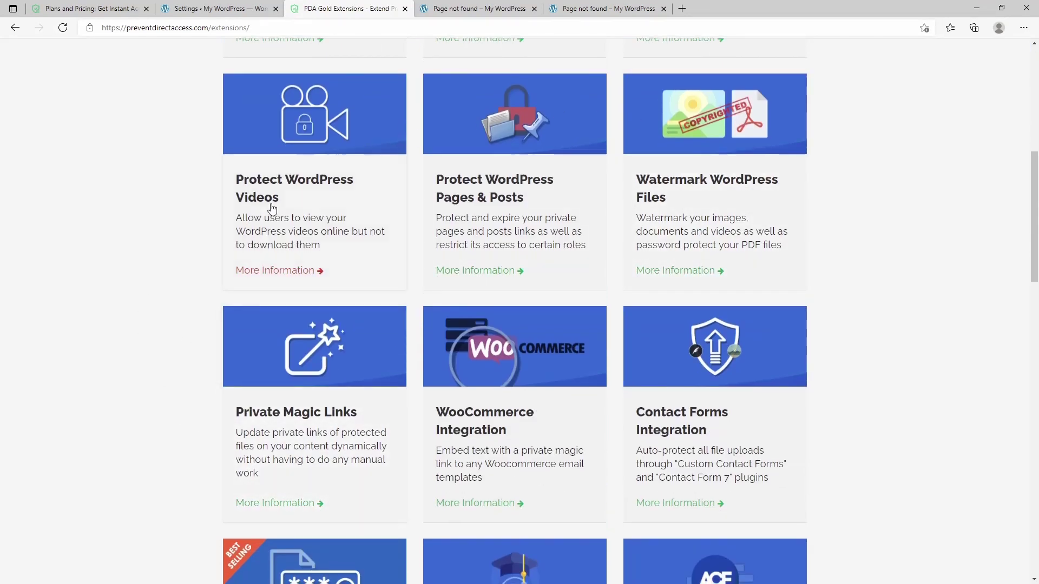
scroll(275, 347, "up", 4)
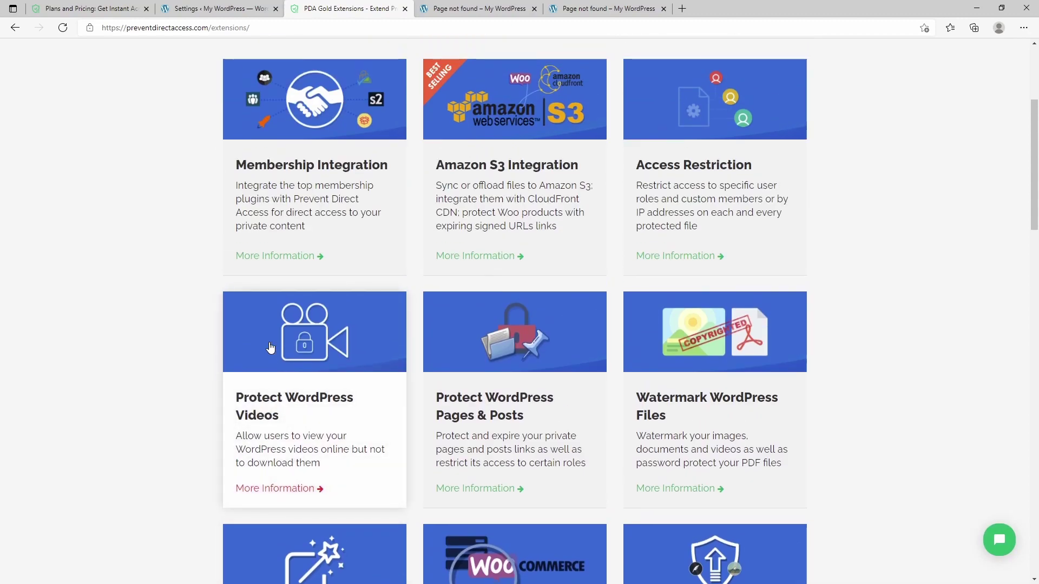
scroll(271, 347, "down", 20)
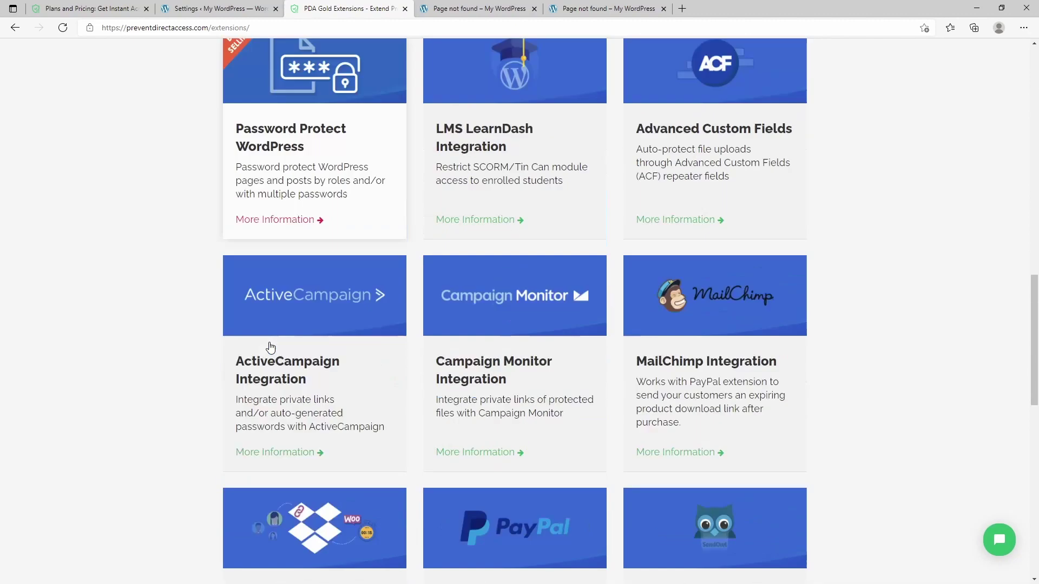
scroll(269, 348, "up", 20)
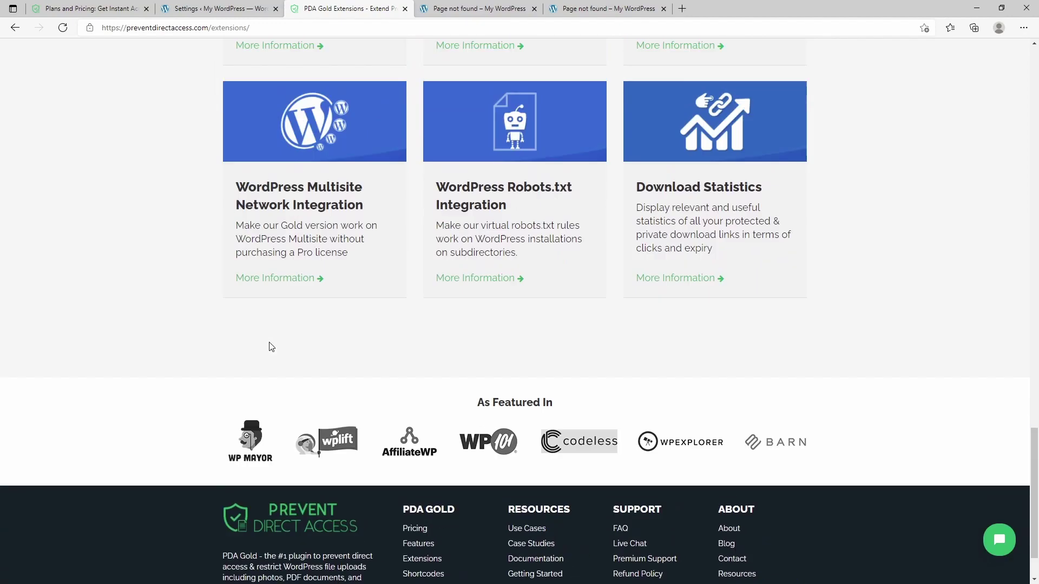
left_click(222, 9)
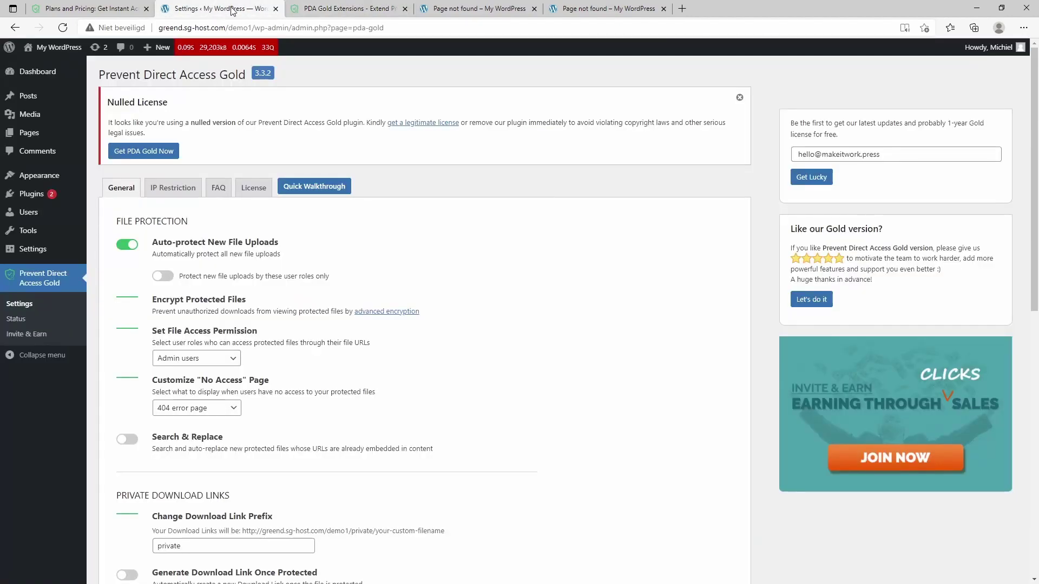
Step: Check the Prevent Direct Access version 2.7.6 details under Installed Plugins, then return to the Extensions catalogue
left_click(32, 196)
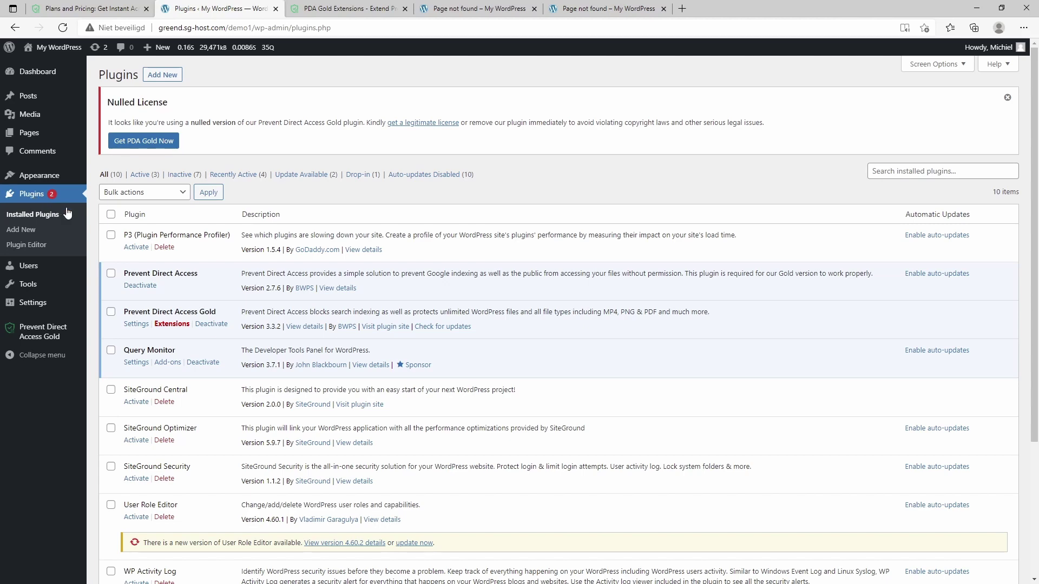
left_click(353, 293)
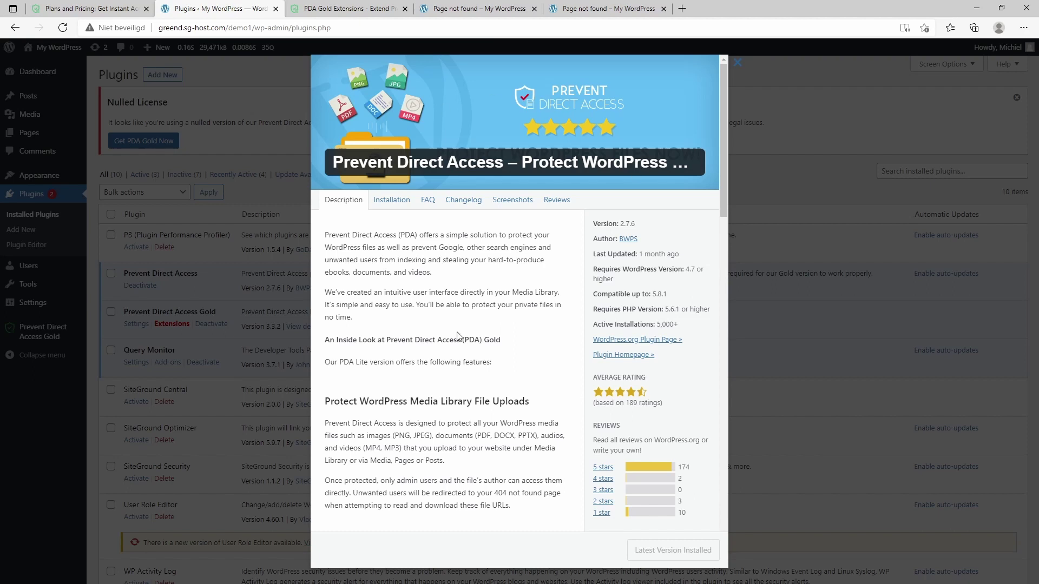
left_click(739, 64)
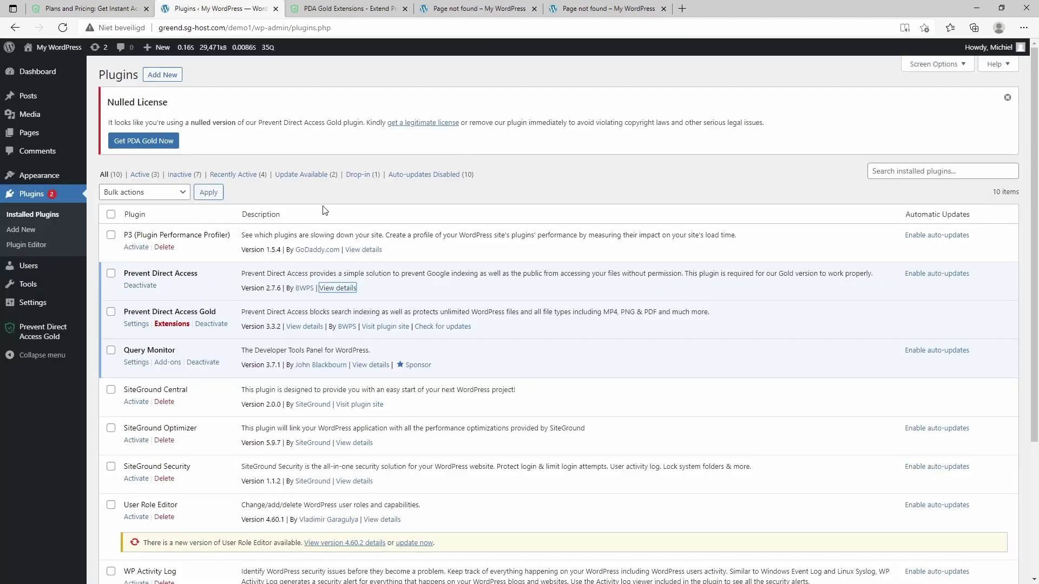
left_click(336, 11)
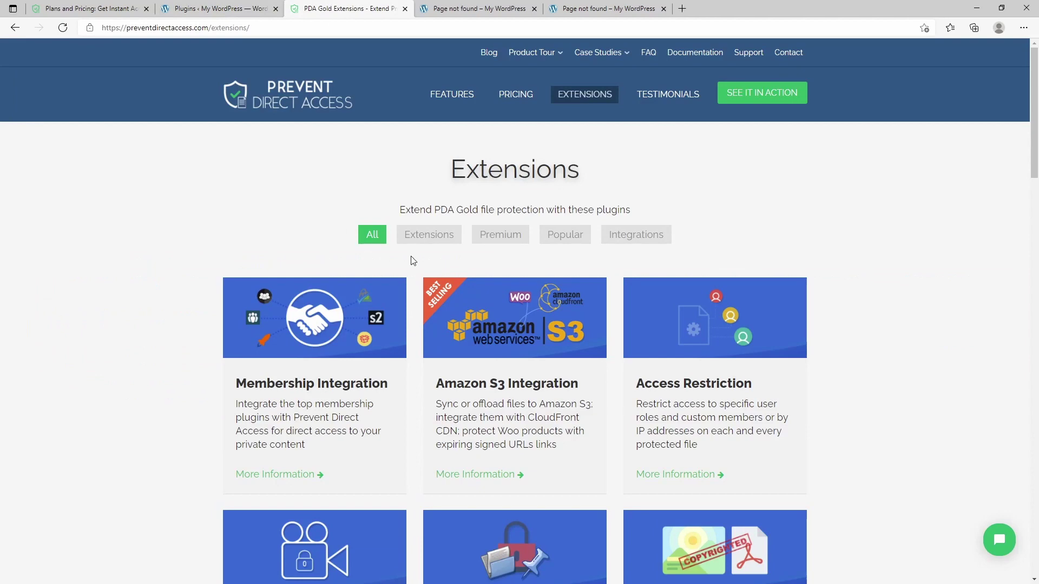
Step: Look over the Plans and Pricing page, then close that tab and return to Installed Plugins
left_click(516, 95)
left_click(219, 9)
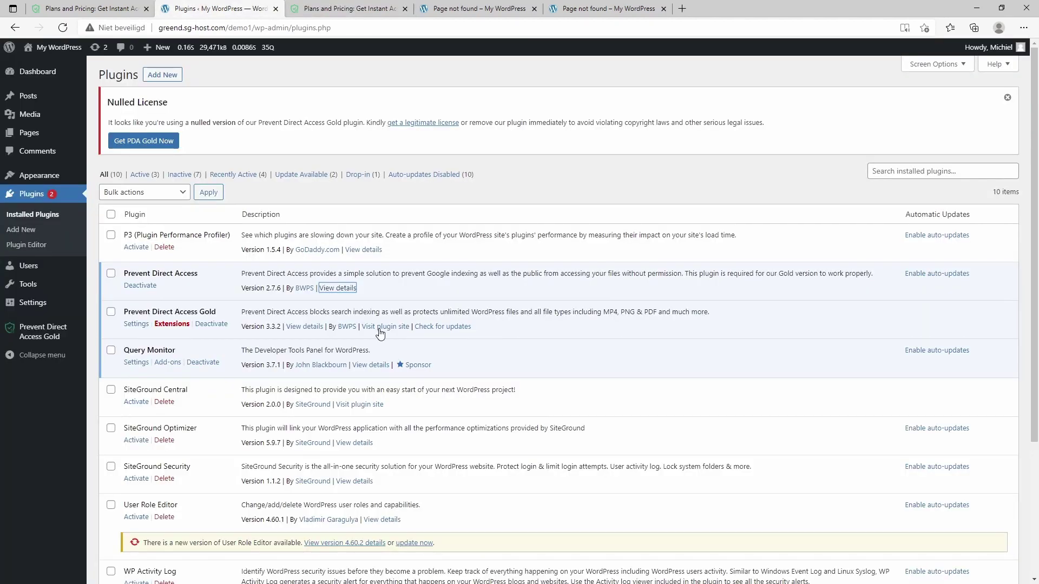
left_click(333, 11)
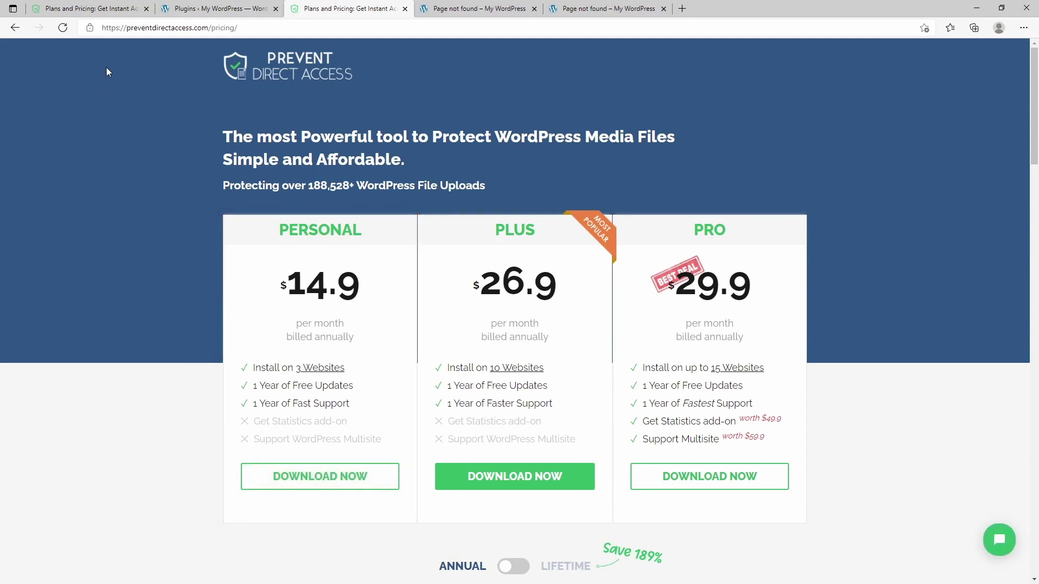
left_click(215, 9)
left_click(403, 9)
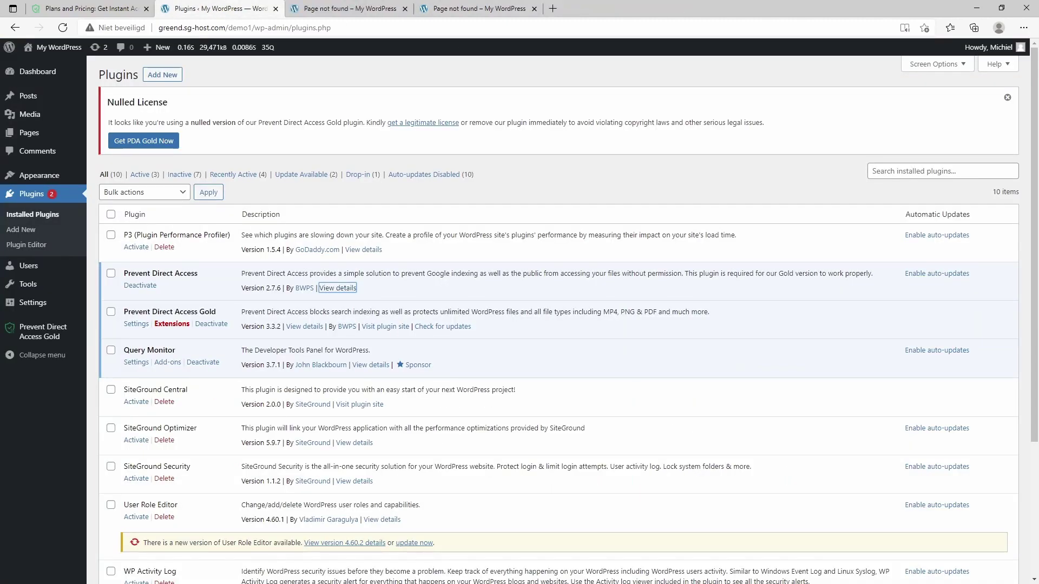